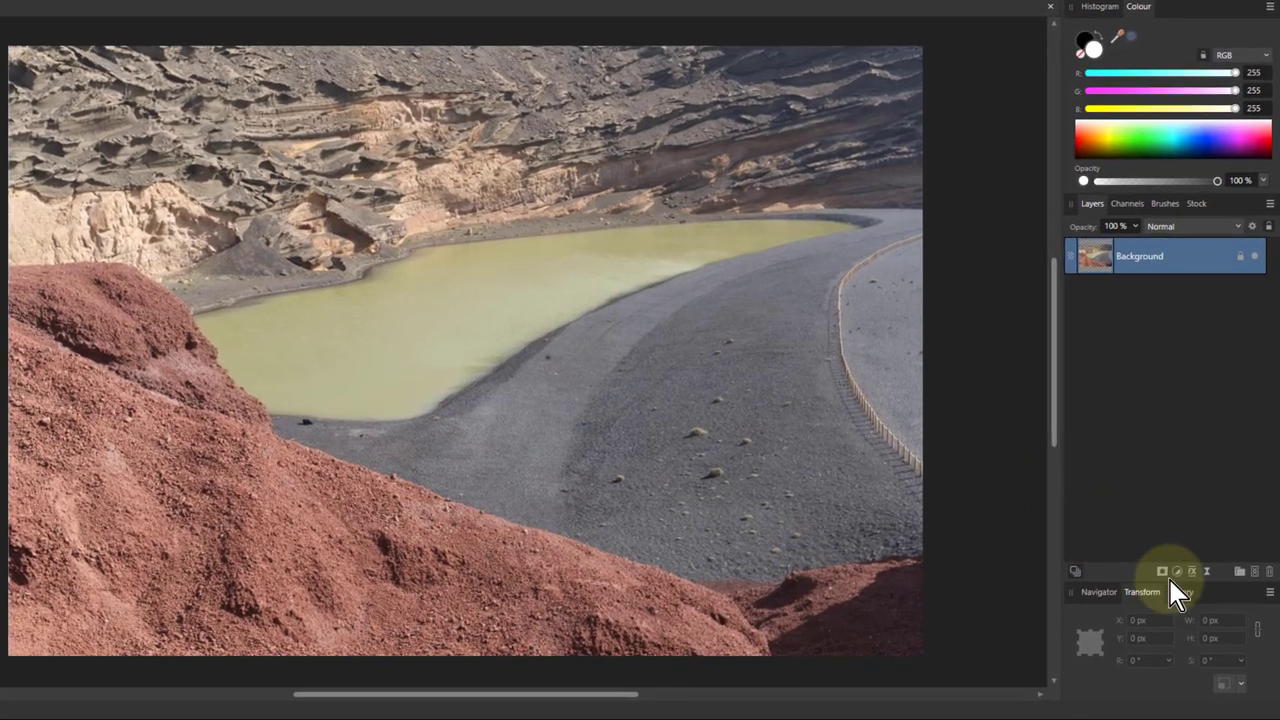
Add an HSL adjustment, try several hue ranges, and set the reds' Saturation Shift to 100%.
{"action": "left_click", "coordinate": [1177, 571]}
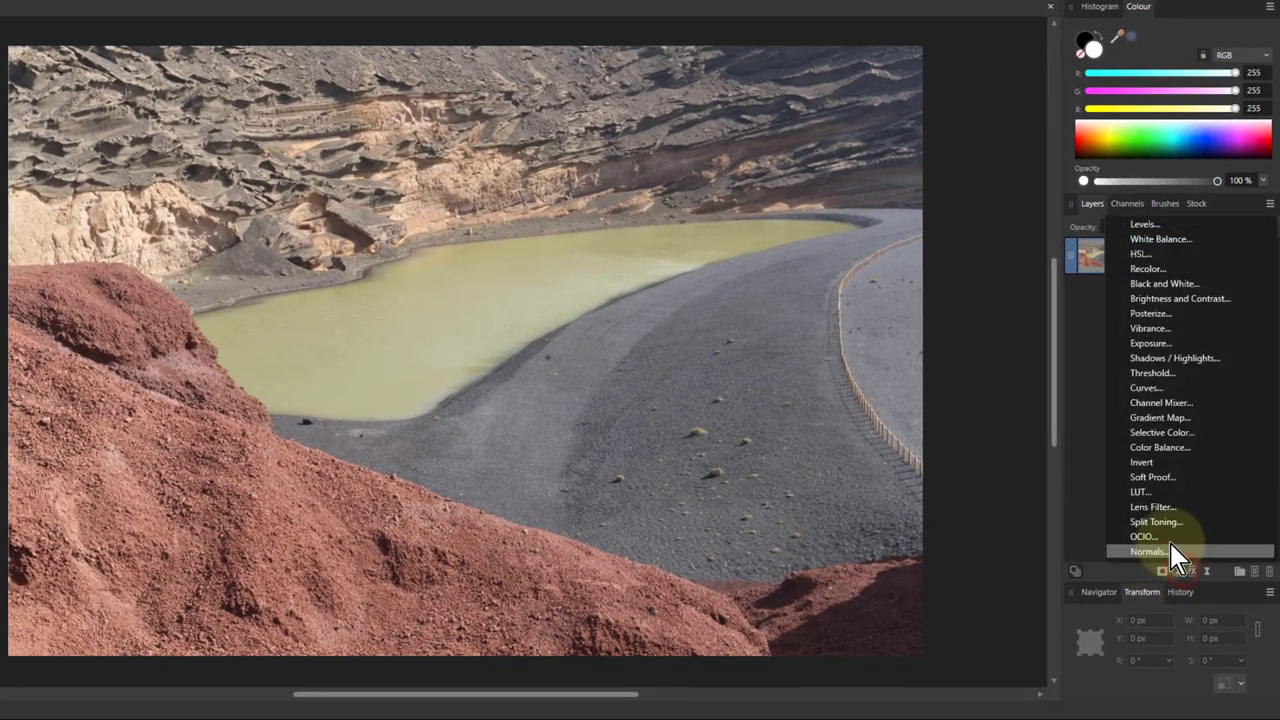
{"action": "left_click", "coordinate": [1144, 255]}
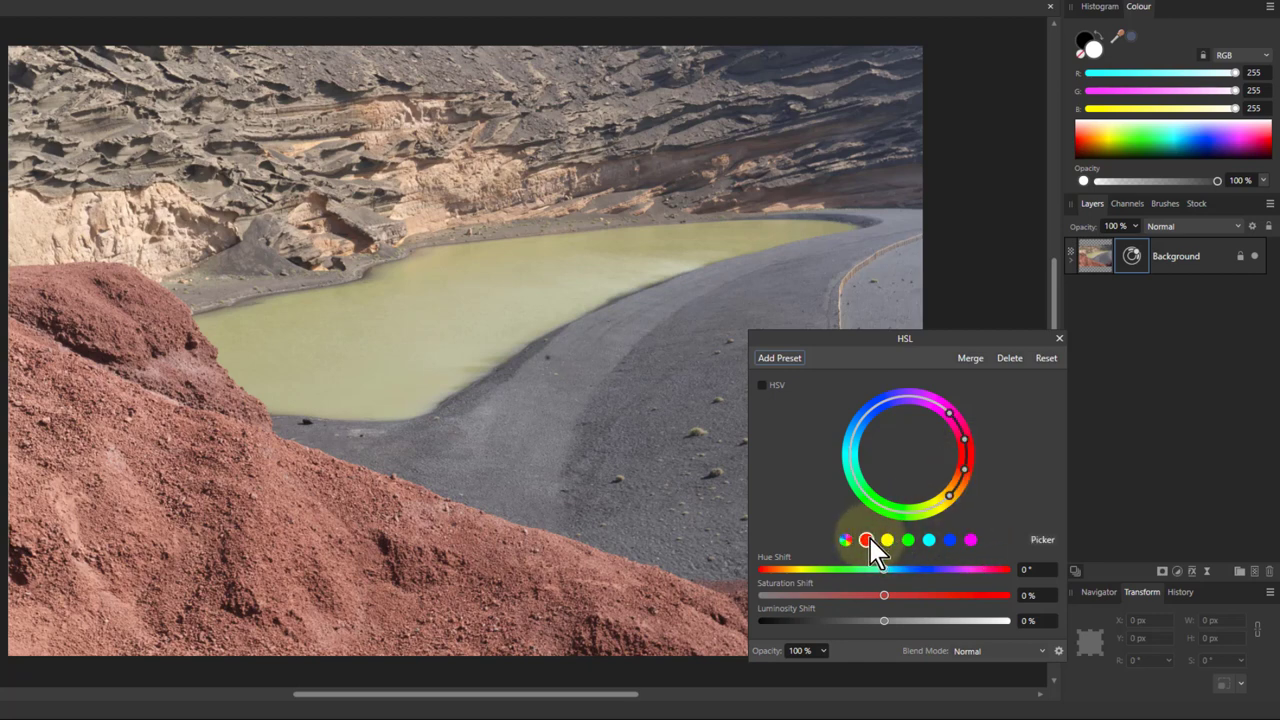
{"action": "mouse_move", "coordinate": [970, 464]}
{"action": "left_mouse_down"}
{"action": "mouse_move", "coordinate": [885, 478]}
{"action": "mouse_move", "coordinate": [987, 480]}
{"action": "left_mouse_up"}
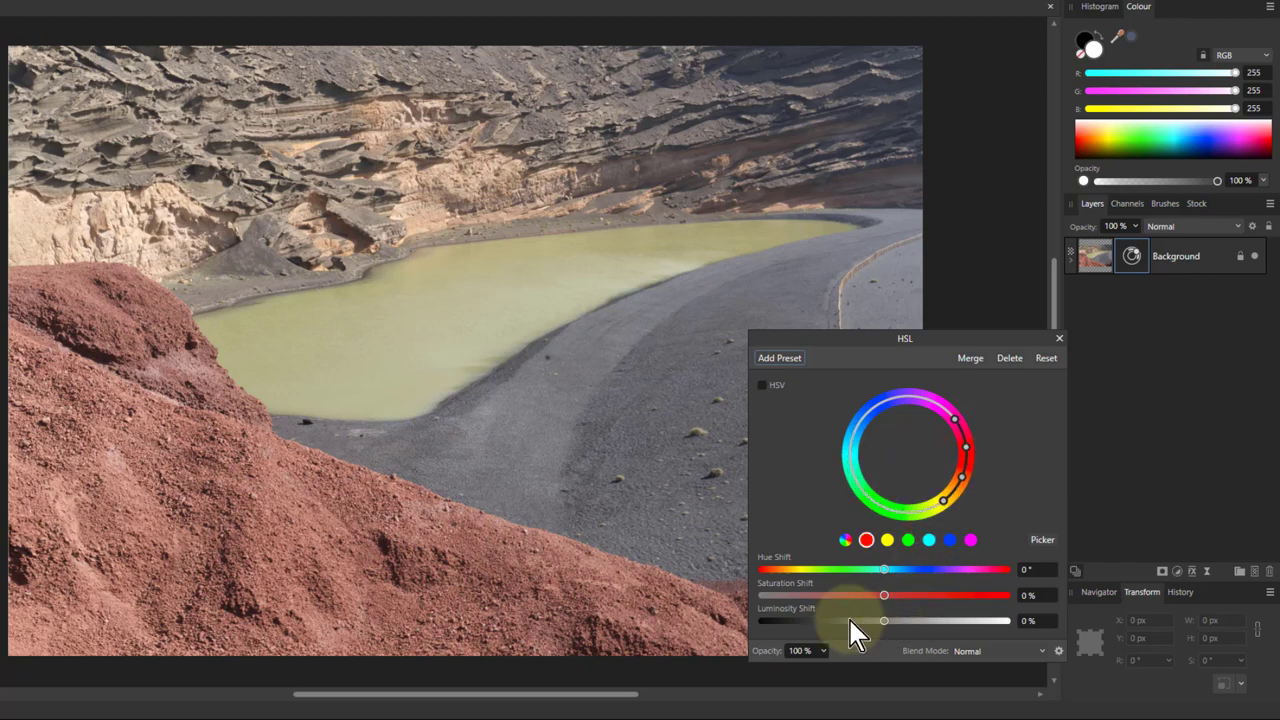
{"action": "left_click_drag", "start_coordinate": [887, 597], "coordinate": [1051, 609]}
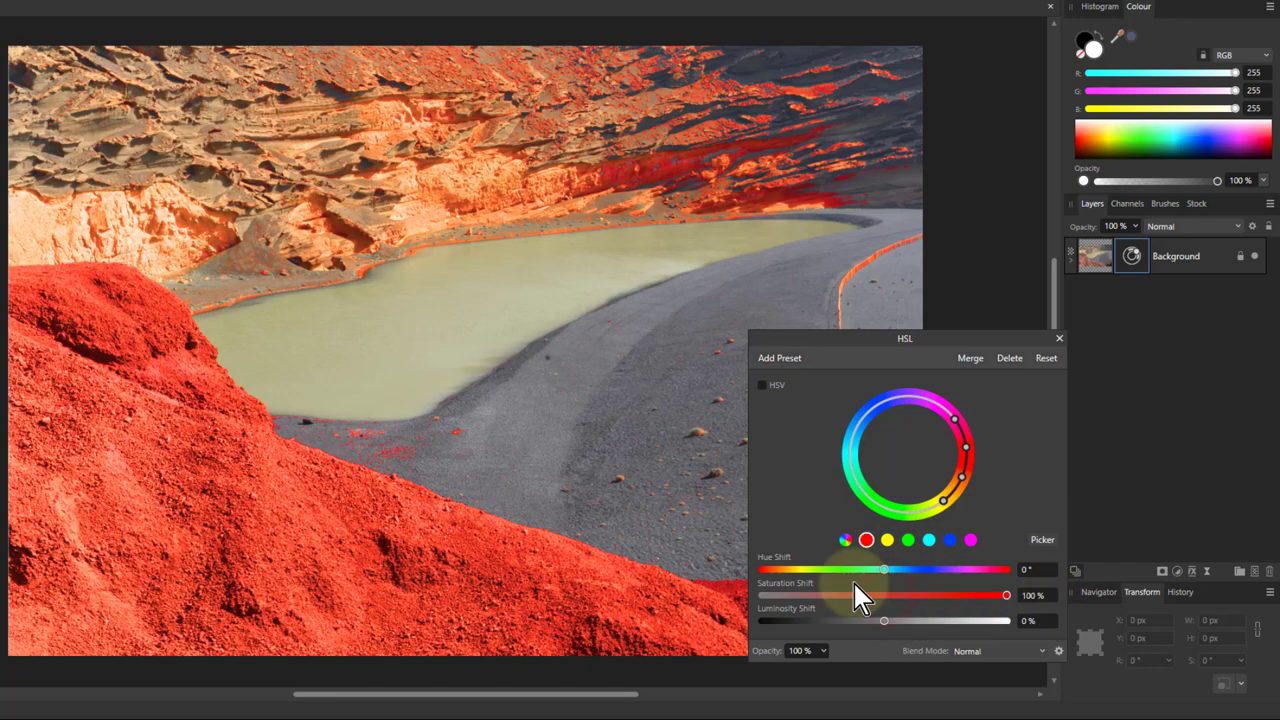
{"action": "left_click_drag", "start_coordinate": [968, 456], "coordinate": [868, 527]}
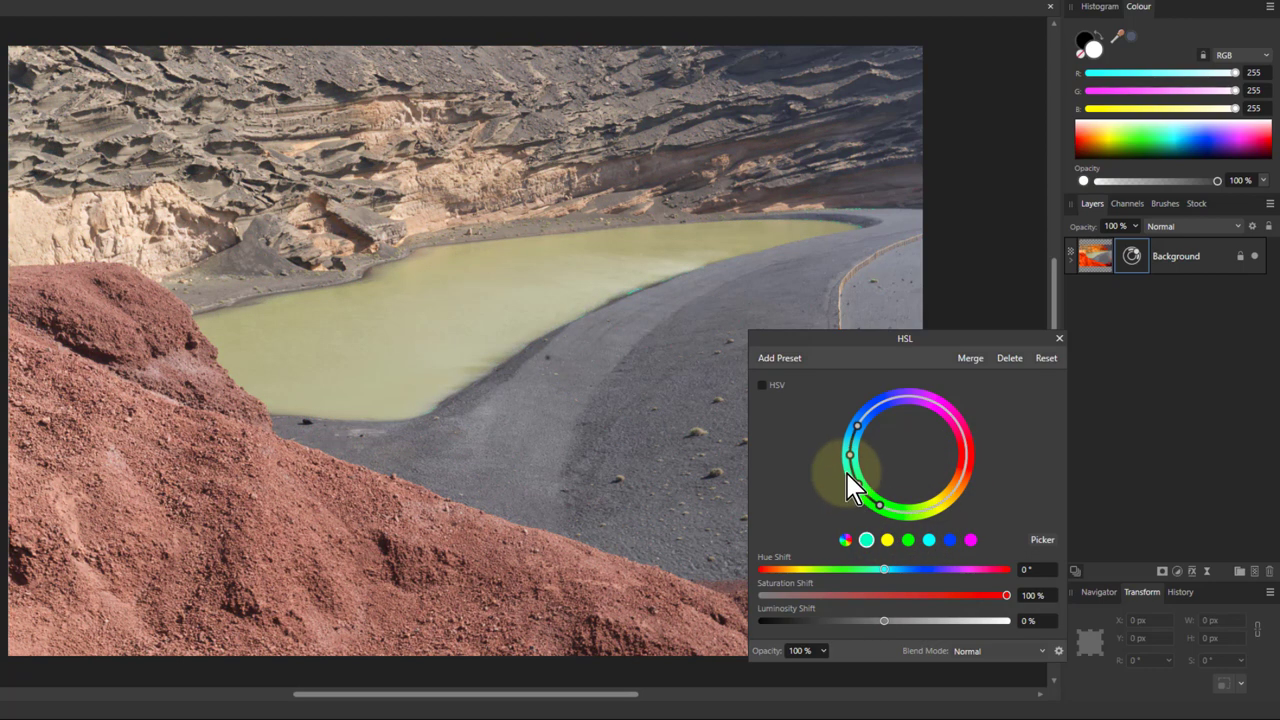
{"action": "left_click_drag", "start_coordinate": [848, 485], "coordinate": [1058, 494]}
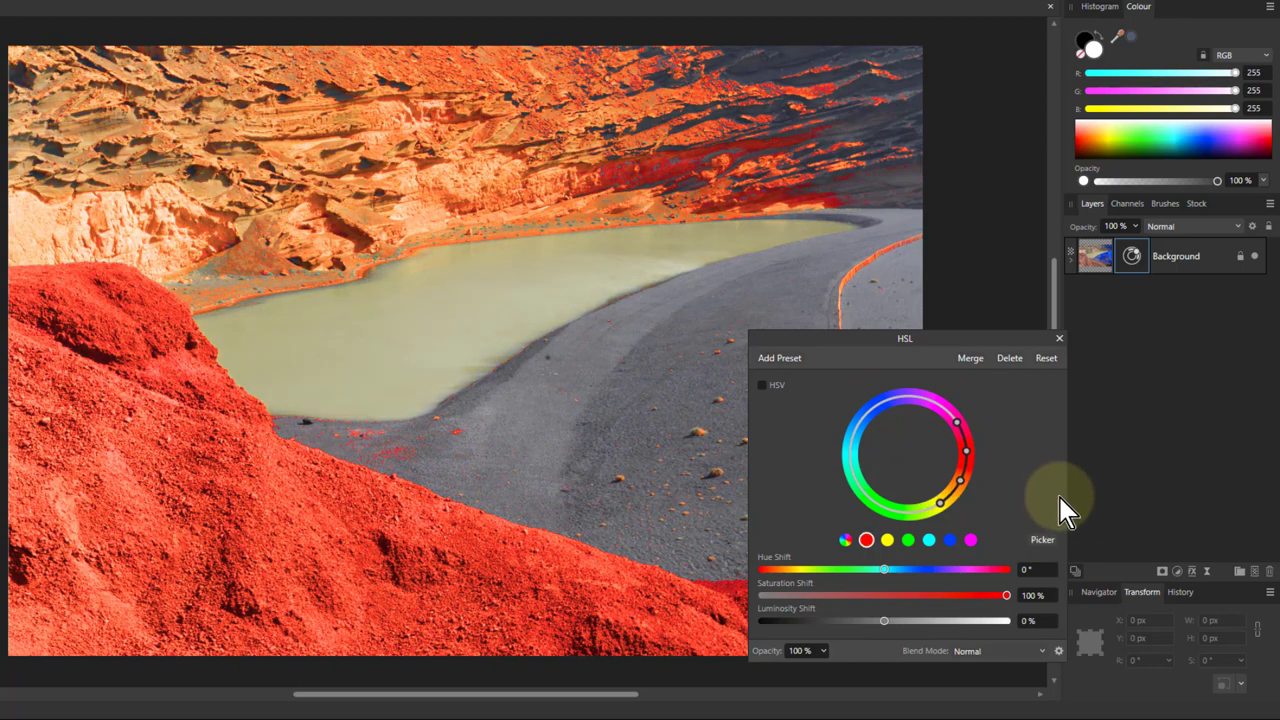
Narrow the HSL red range to the rocks; set Hue 29°, Saturation 11%, Luminosity 12%.
{"action": "left_click", "coordinate": [1038, 540]}
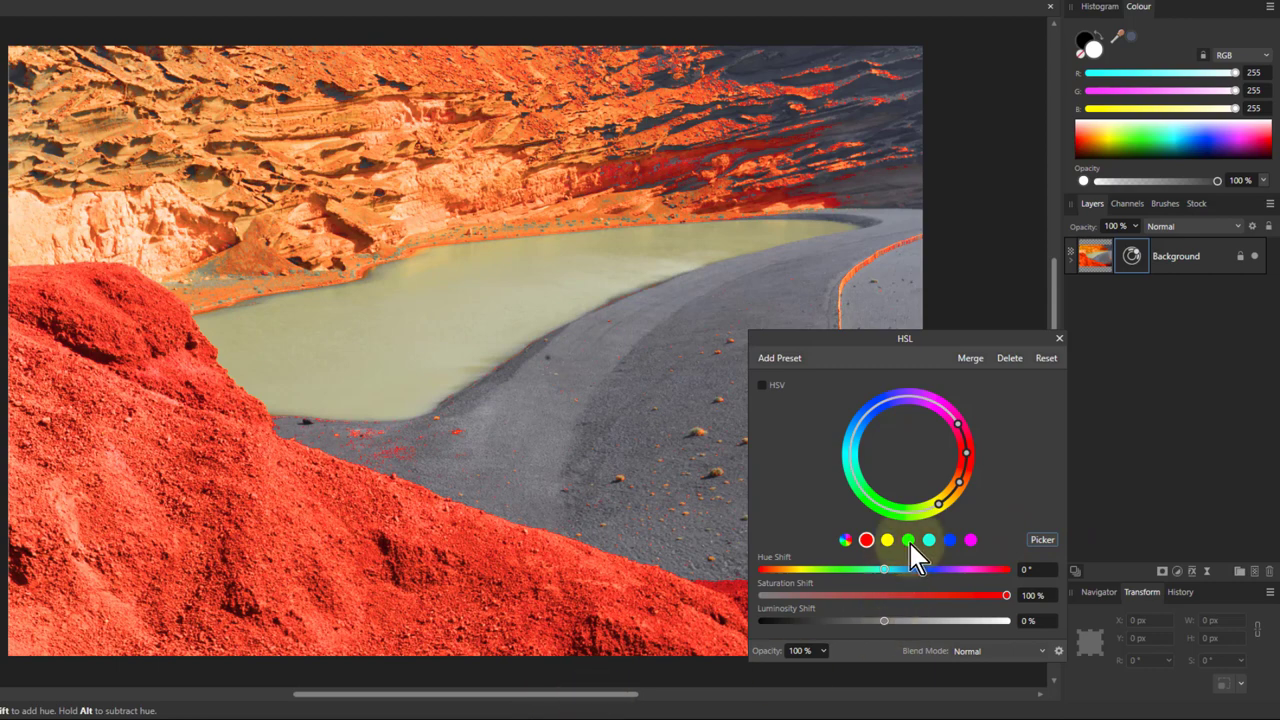
{"action": "left_click", "coordinate": [946, 507]}
{"action": "left_click_drag", "start_coordinate": [946, 510], "coordinate": [961, 478]}
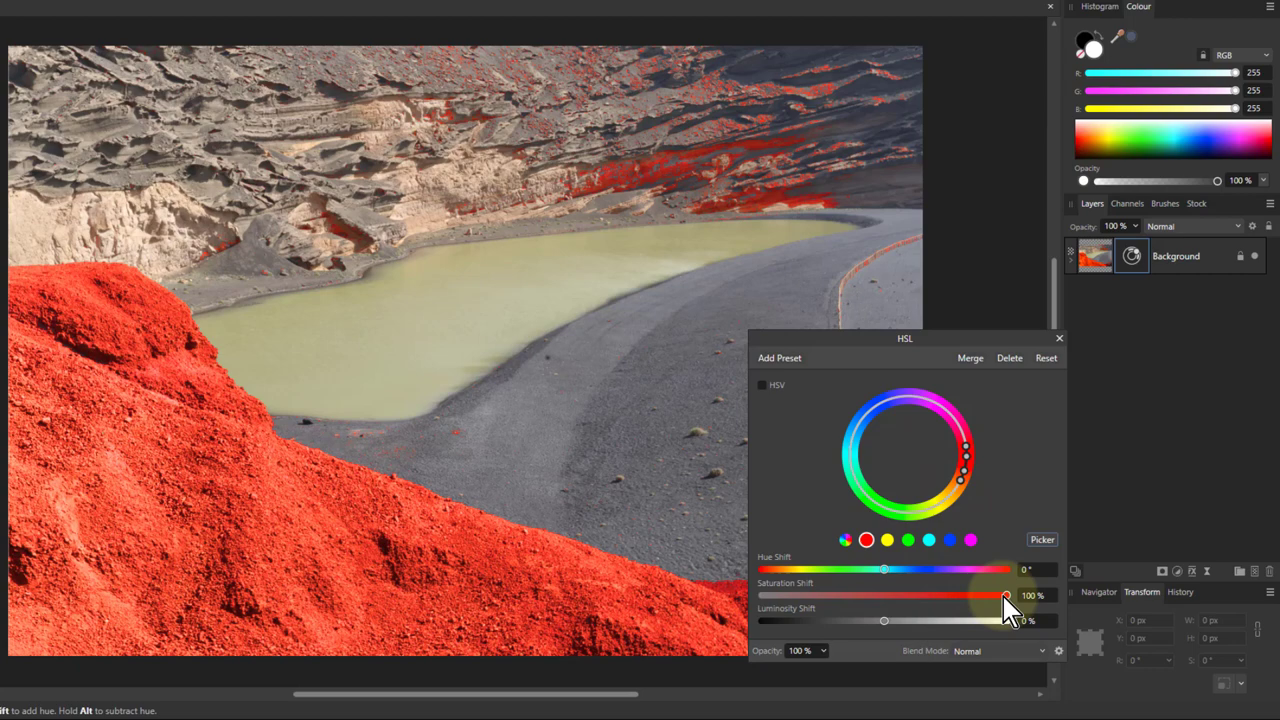
{"action": "left_click_drag", "start_coordinate": [1000, 597], "coordinate": [898, 621]}
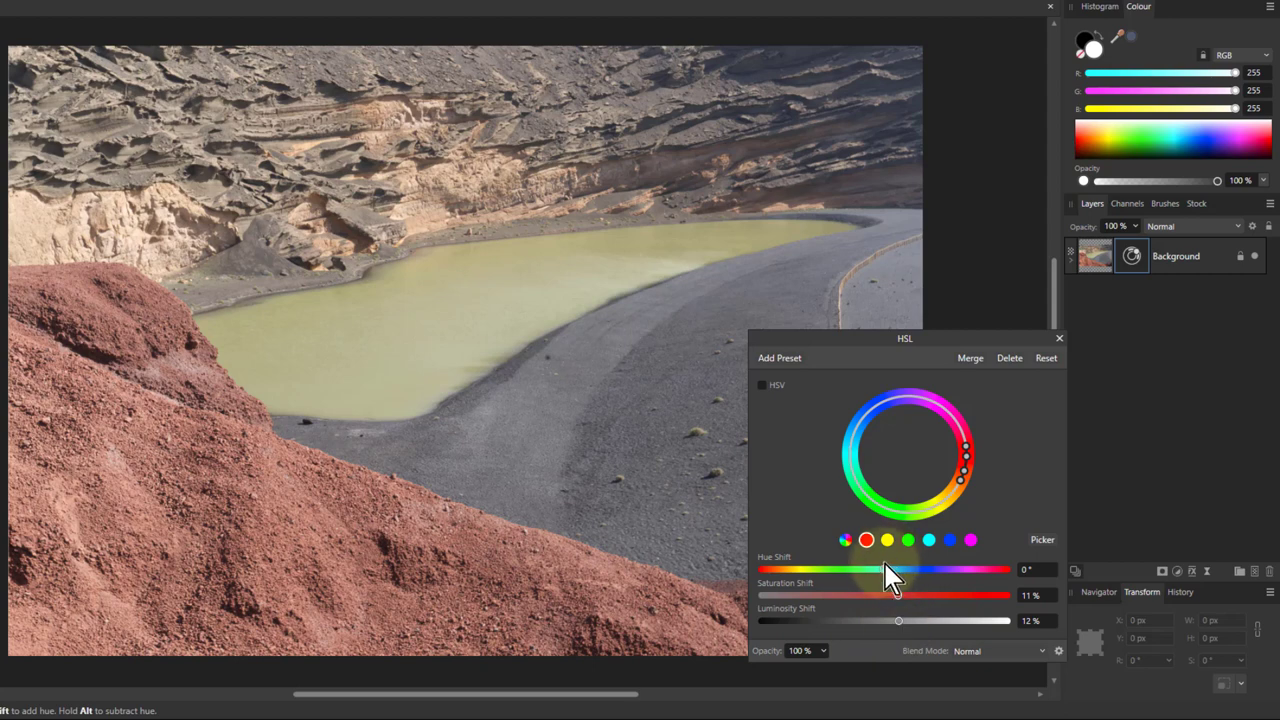
{"action": "left_click_drag", "start_coordinate": [887, 570], "coordinate": [908, 570]}
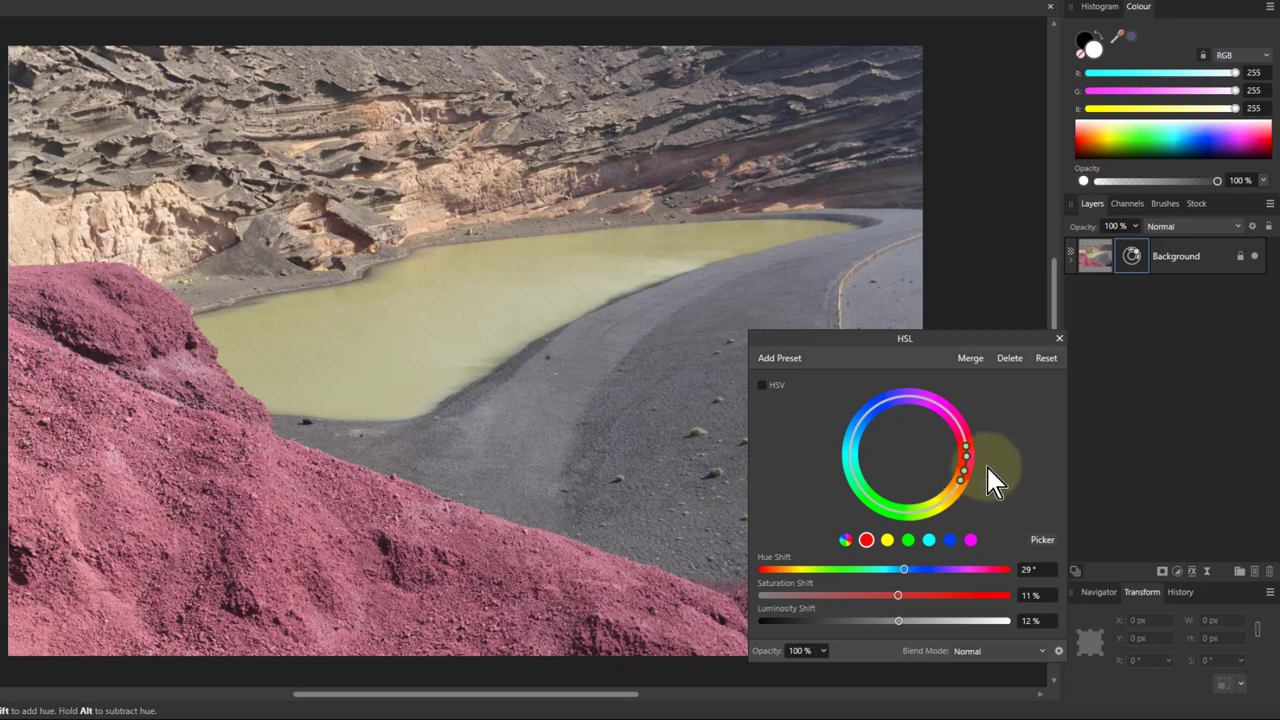
Delete the HSL adjustment, add a Hue Range Mask, and set its range to 224°–260°.
{"action": "left_click", "coordinate": [1013, 361]}
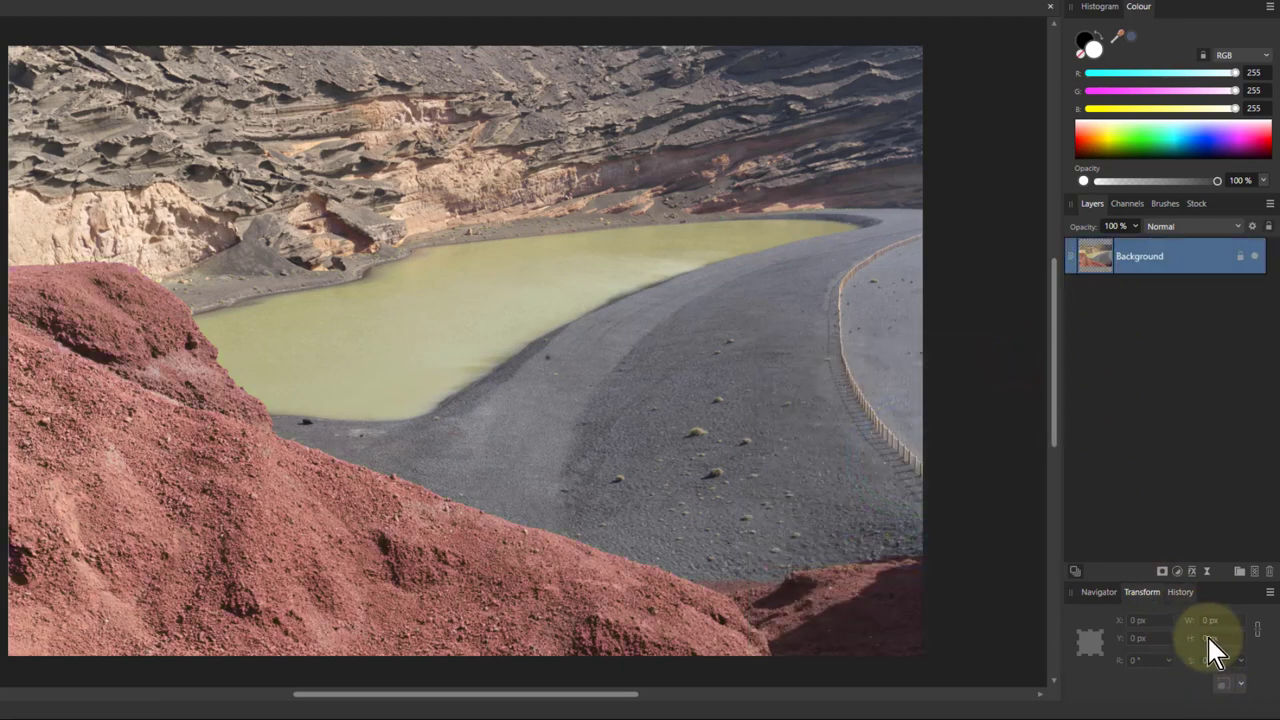
{"action": "left_click", "coordinate": [1163, 572]}
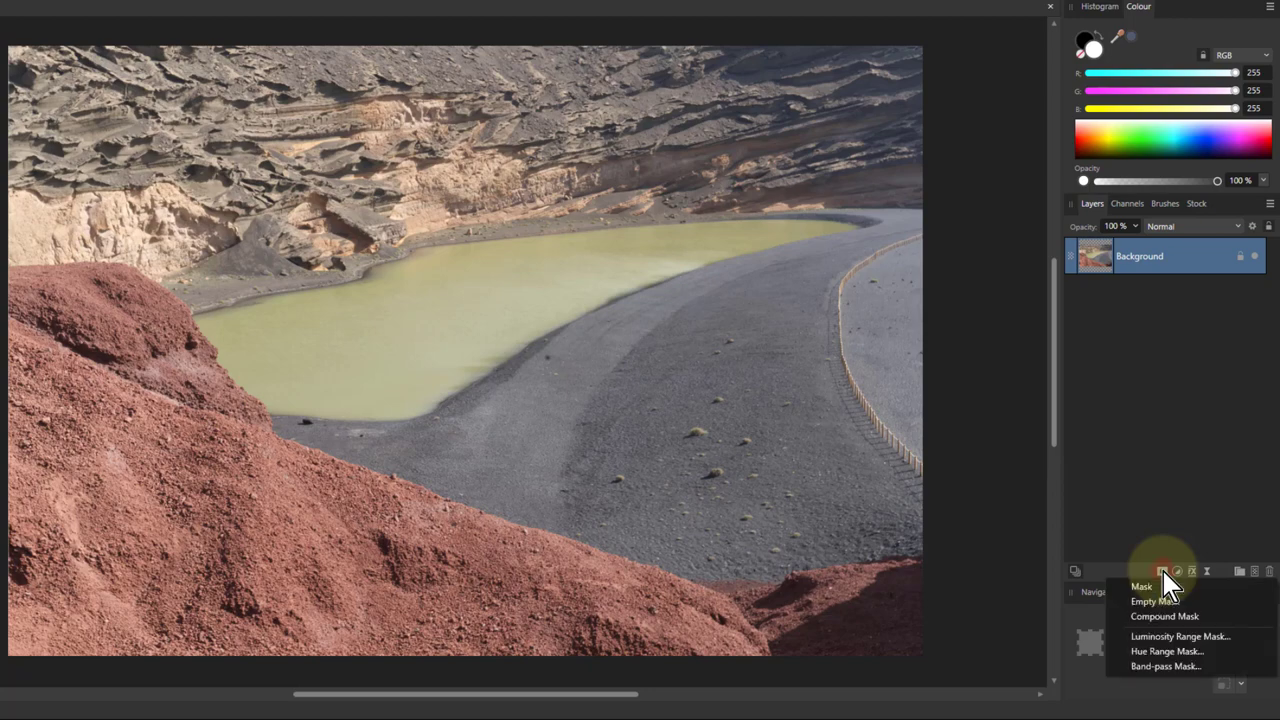
{"action": "left_click", "coordinate": [1166, 651]}
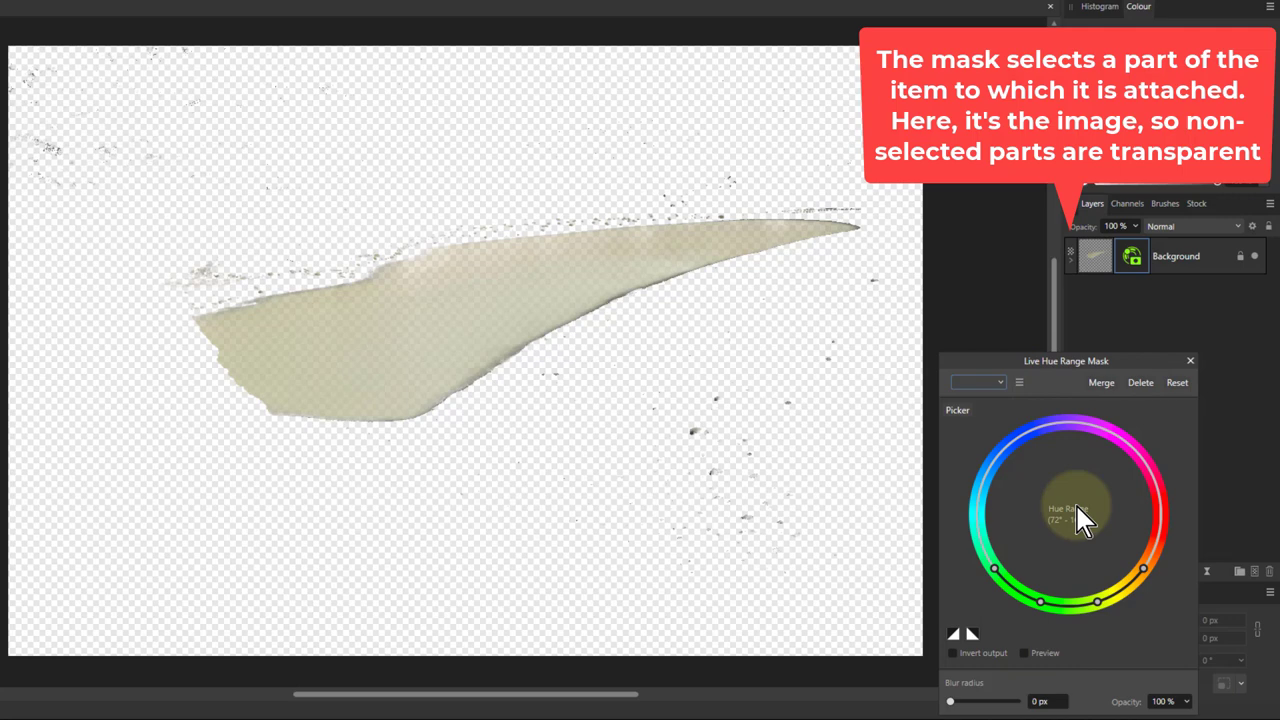
{"action": "left_click", "coordinate": [1072, 256]}
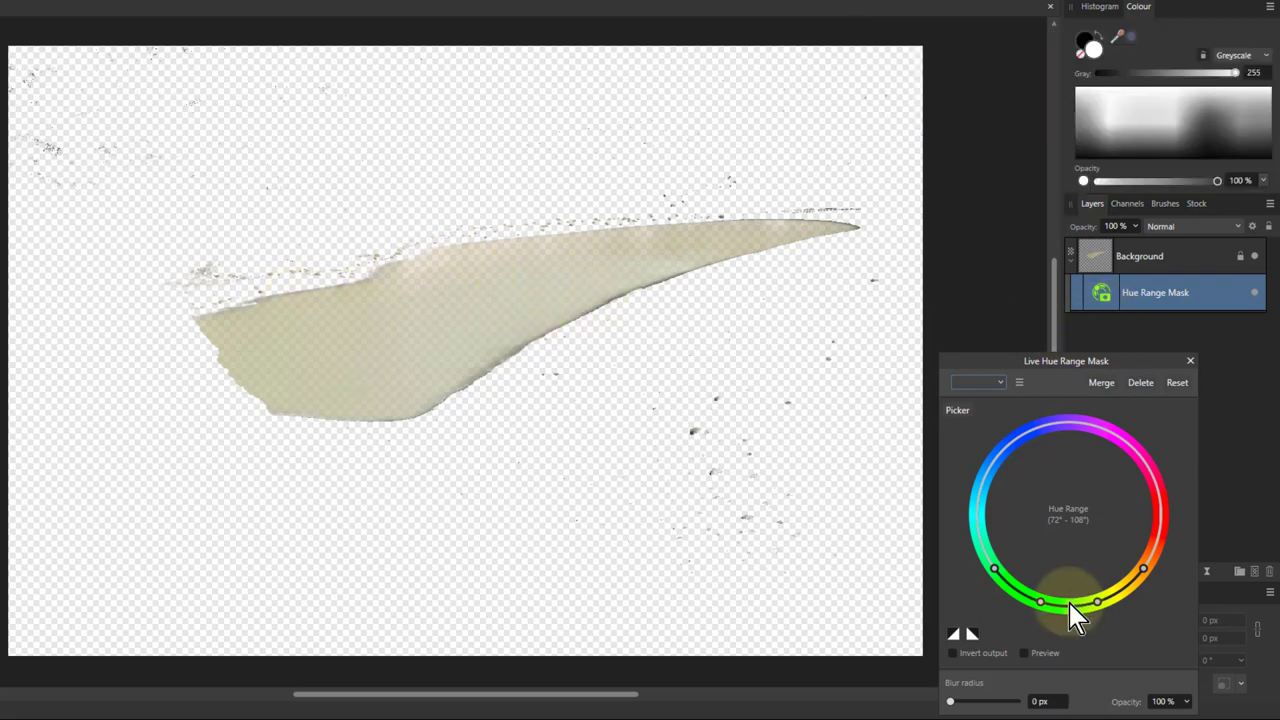
{"action": "left_click_drag", "start_coordinate": [1082, 620], "coordinate": [1131, 611]}
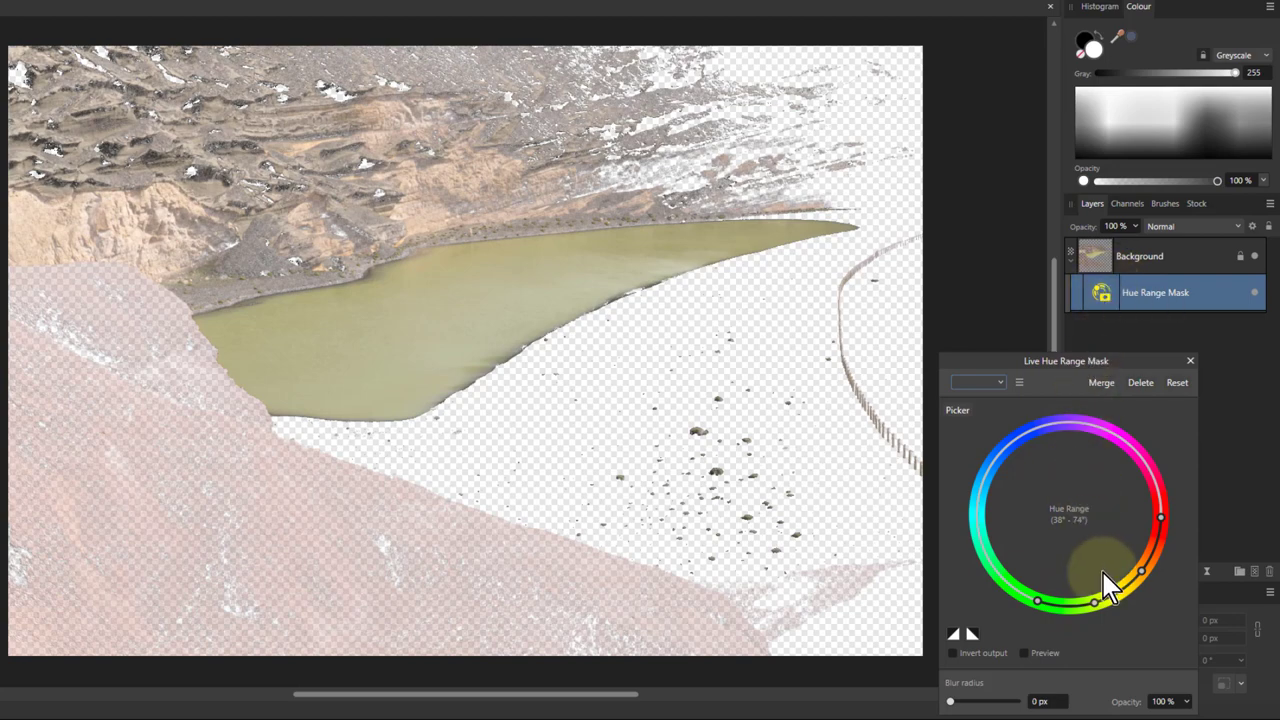
{"action": "left_click_drag", "start_coordinate": [1118, 598], "coordinate": [1033, 428]}
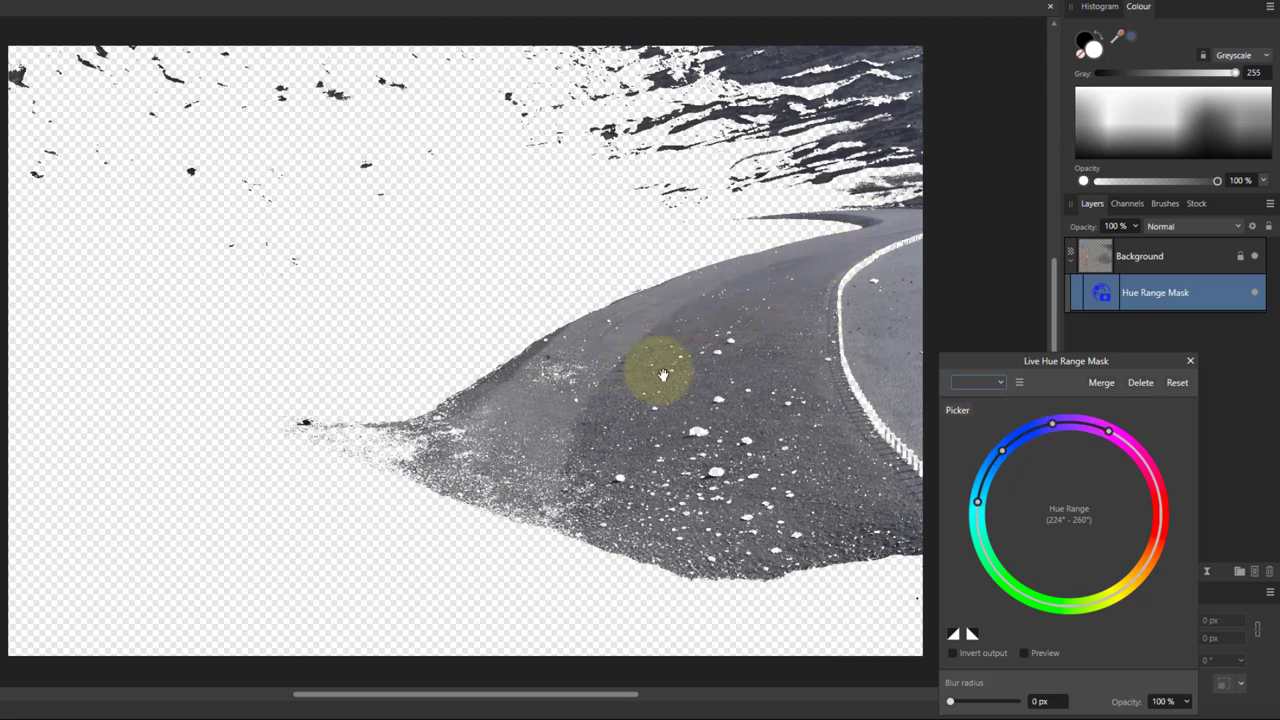
Sample the road's colour and narrow the hue range mask to 226°–260°.
{"action": "left_click_drag", "start_coordinate": [1118, 36], "coordinate": [693, 318]}
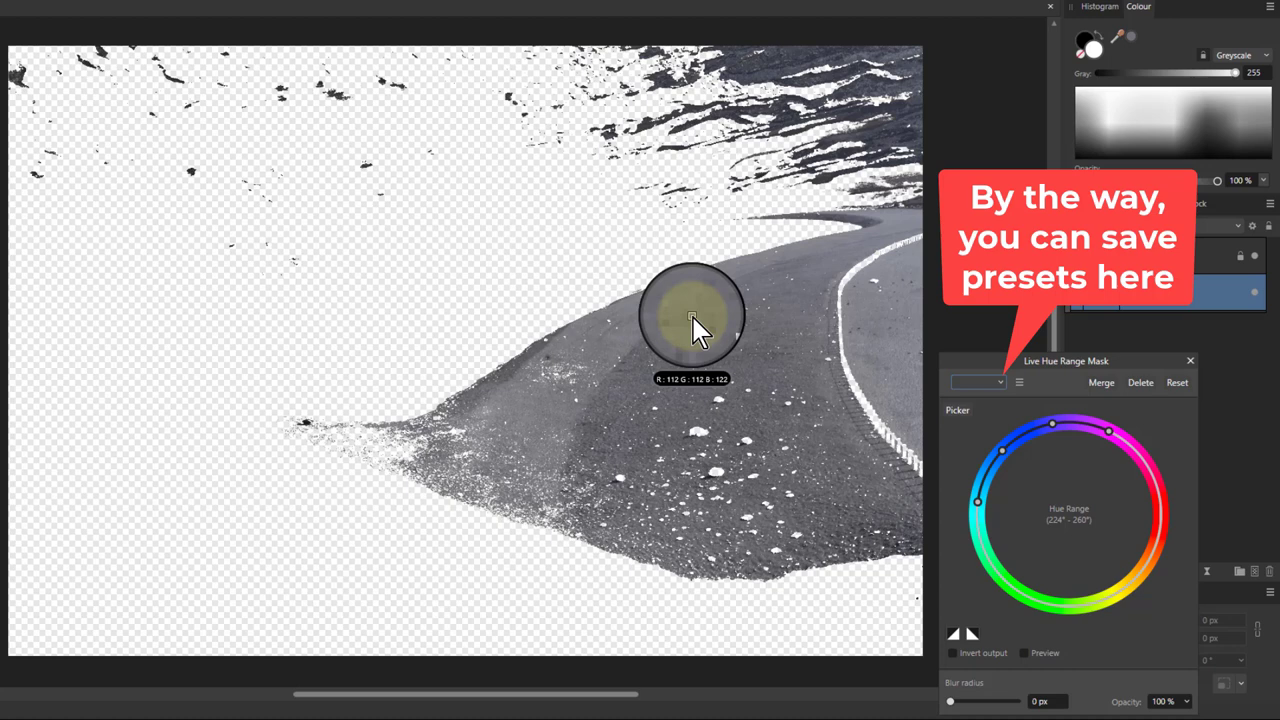
{"action": "left_click_drag", "start_coordinate": [693, 318], "coordinate": [693, 318]}
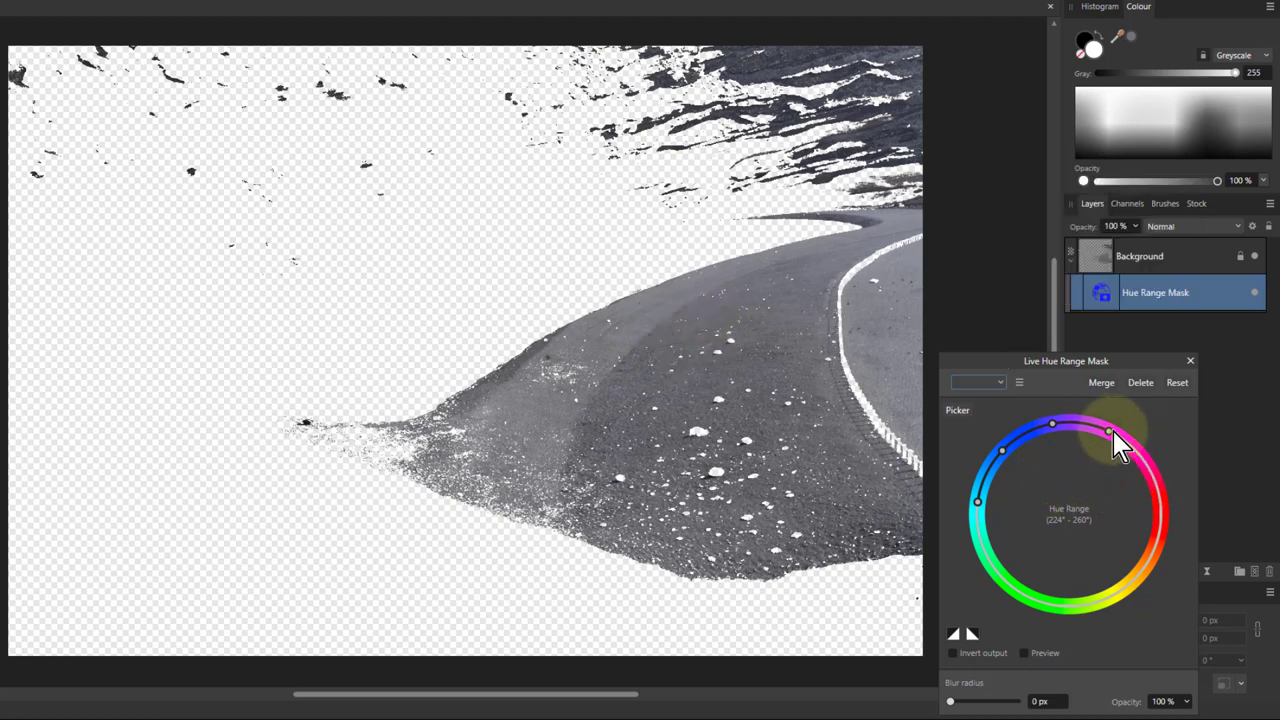
{"action": "mouse_move", "coordinate": [1110, 434]}
{"action": "left_mouse_down"}
{"action": "mouse_move", "coordinate": [1088, 424]}
{"action": "mouse_move", "coordinate": [1130, 444]}
{"action": "mouse_move", "coordinate": [1085, 416]}
{"action": "mouse_move", "coordinate": [1154, 429]}
{"action": "mouse_move", "coordinate": [1171, 449]}
{"action": "mouse_move", "coordinate": [1134, 426]}
{"action": "mouse_move", "coordinate": [1101, 428]}
{"action": "left_mouse_up"}
{"action": "mouse_move", "coordinate": [979, 504]}
{"action": "left_mouse_down"}
{"action": "mouse_move", "coordinate": [991, 449]}
{"action": "mouse_move", "coordinate": [966, 519]}
{"action": "mouse_move", "coordinate": [978, 482]}
{"action": "mouse_move", "coordinate": [975, 498]}
{"action": "left_mouse_up"}
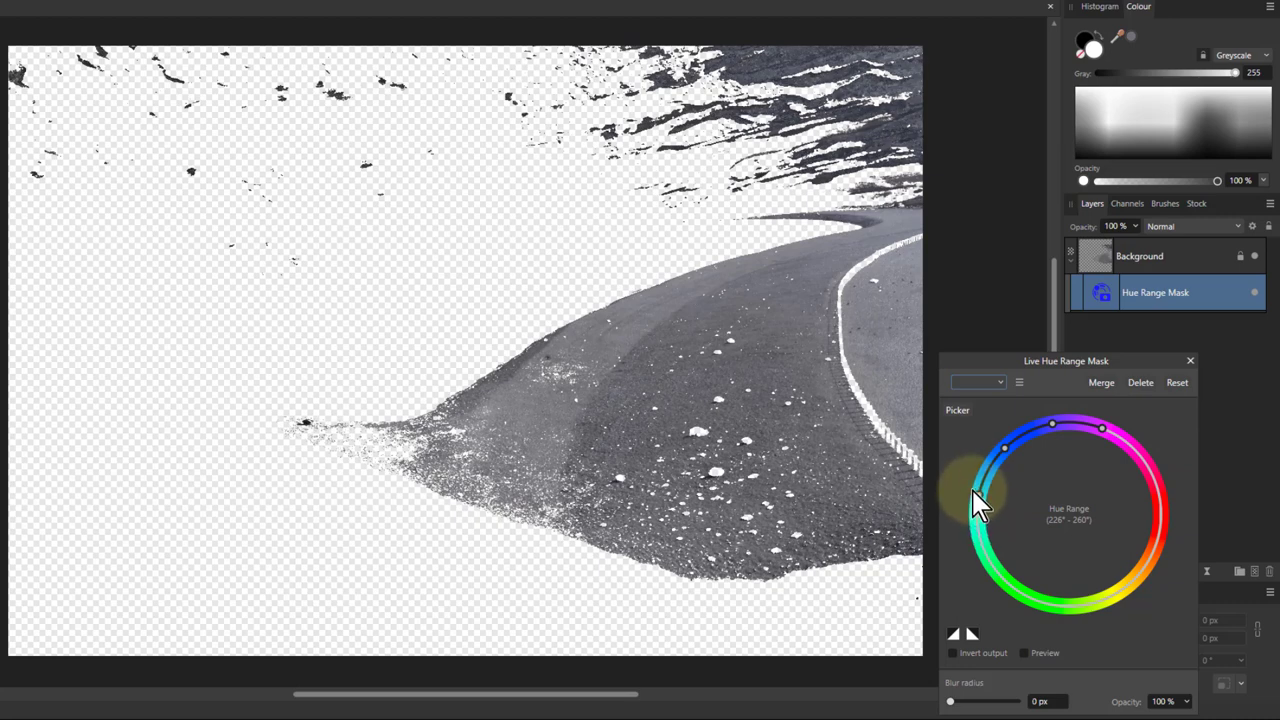
{"action": "left_click", "coordinate": [956, 637]}
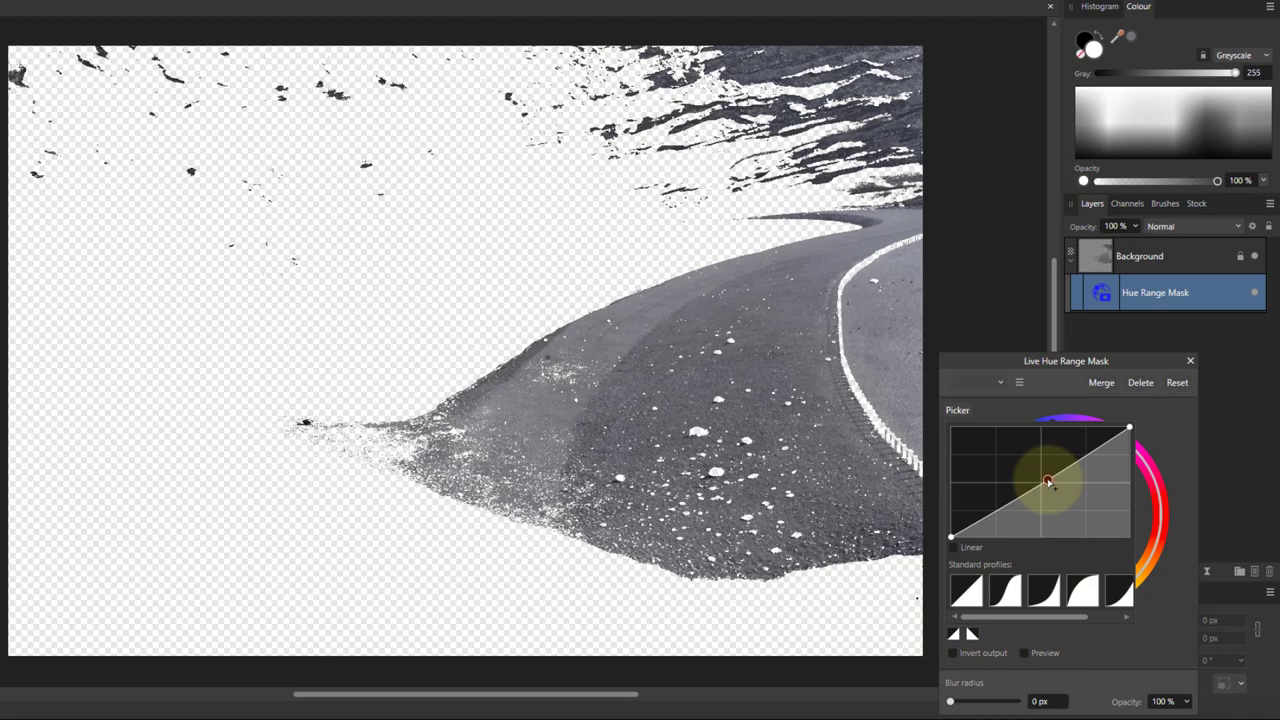
{"action": "left_click_drag", "start_coordinate": [1048, 482], "coordinate": [1035, 453]}
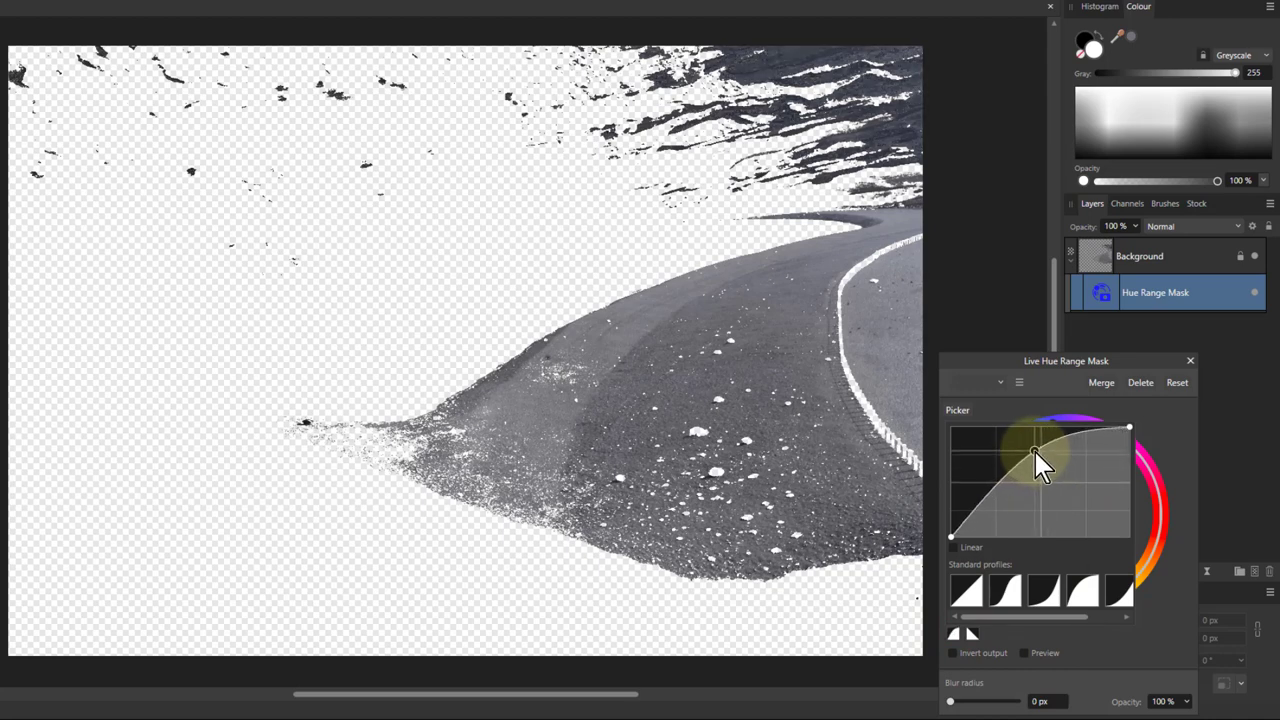
{"action": "left_click", "coordinate": [969, 598]}
{"action": "left_click", "coordinate": [1020, 605]}
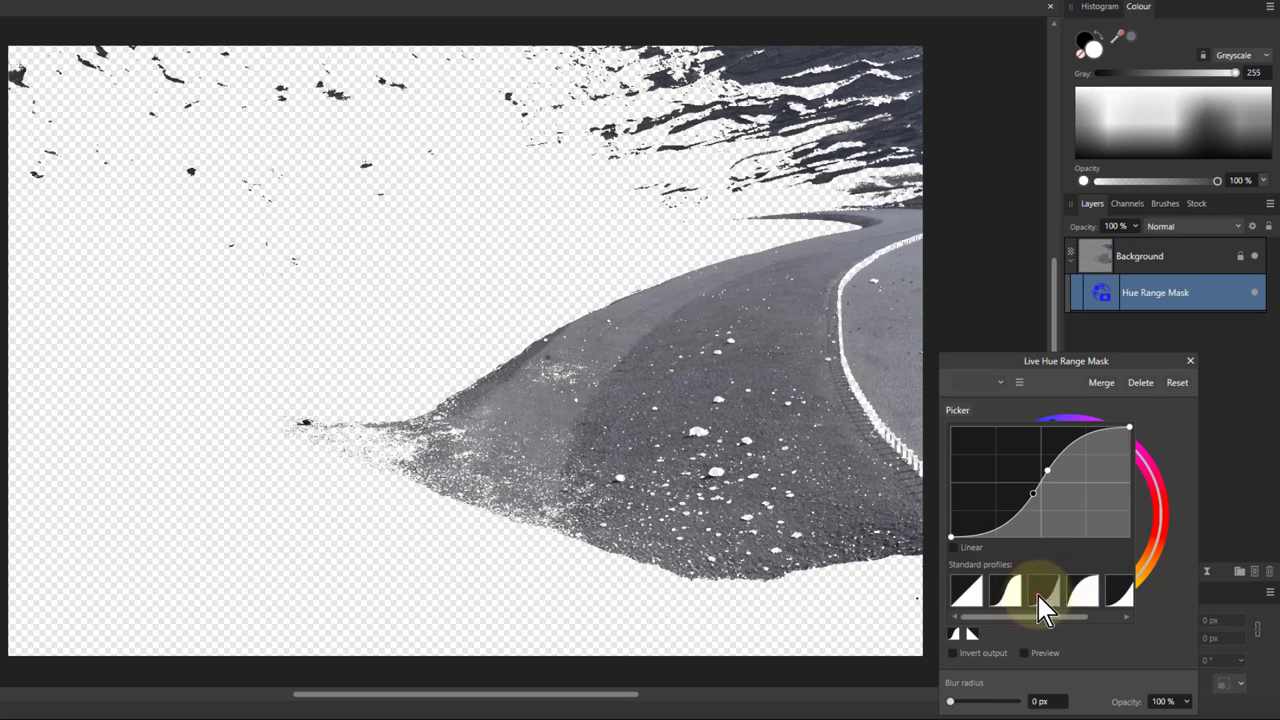
{"action": "left_click", "coordinate": [1046, 609]}
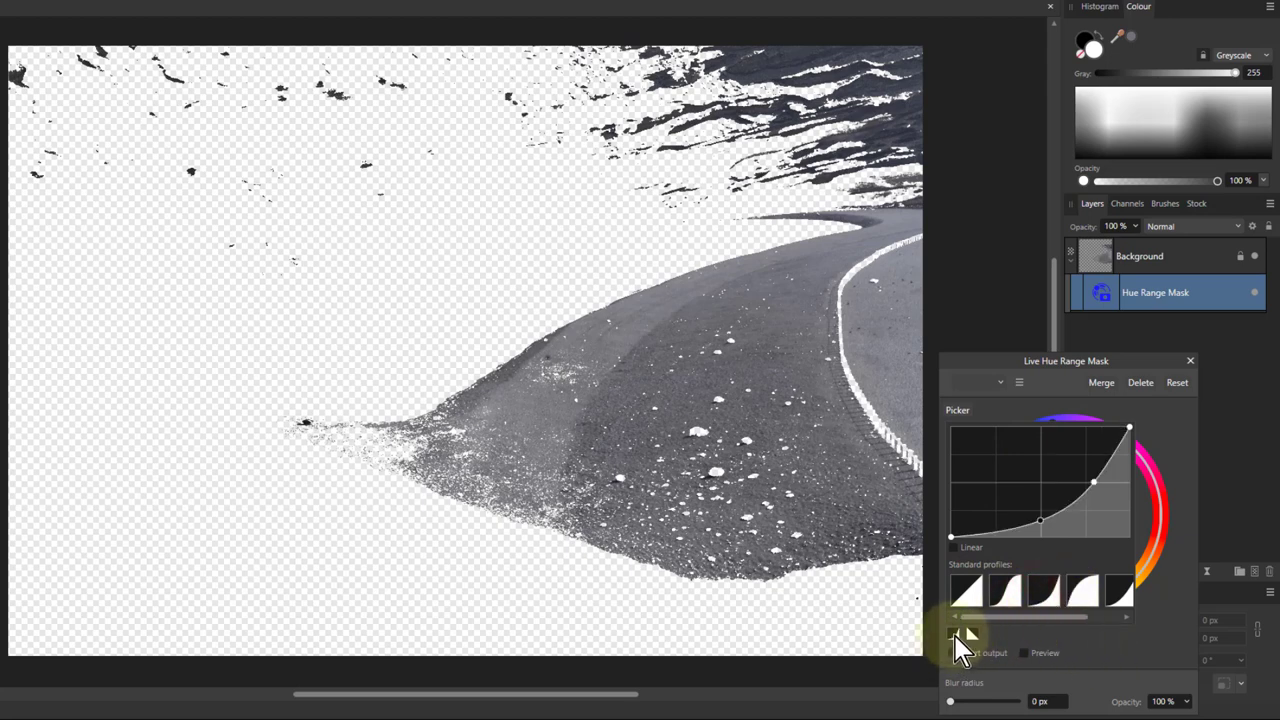
{"action": "left_click", "coordinate": [1010, 602]}
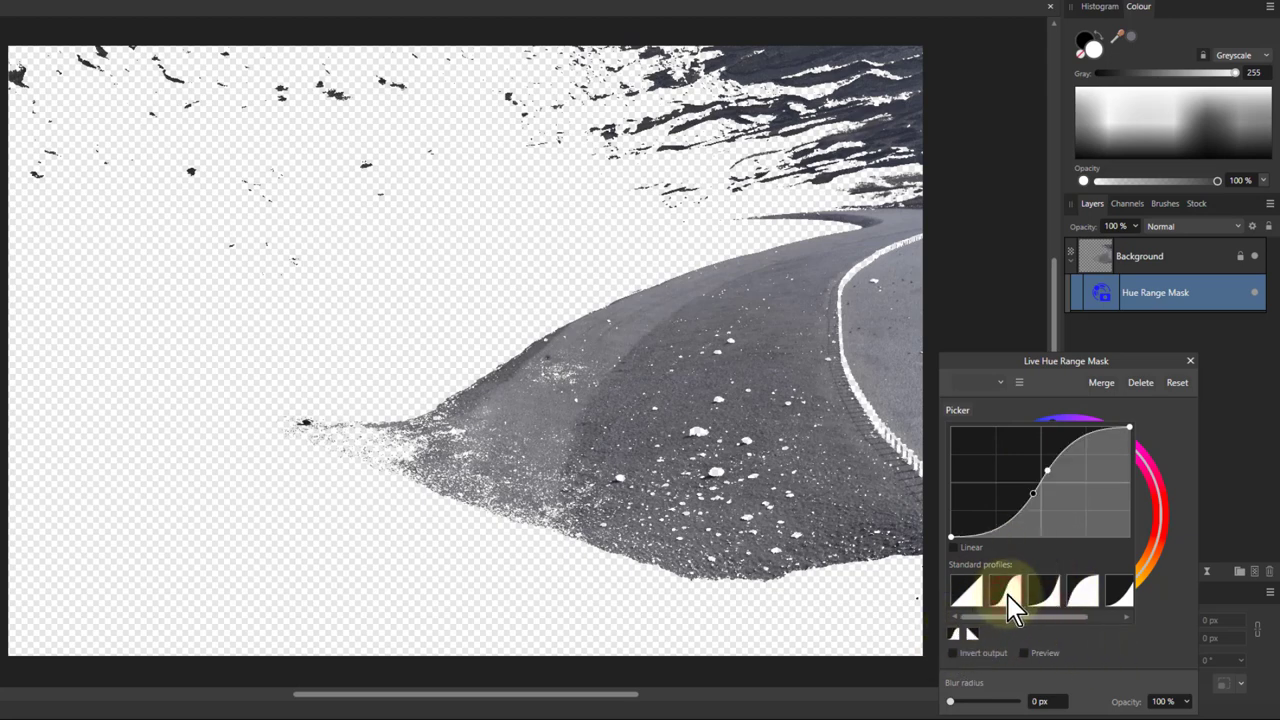
{"action": "left_click", "coordinate": [970, 634]}
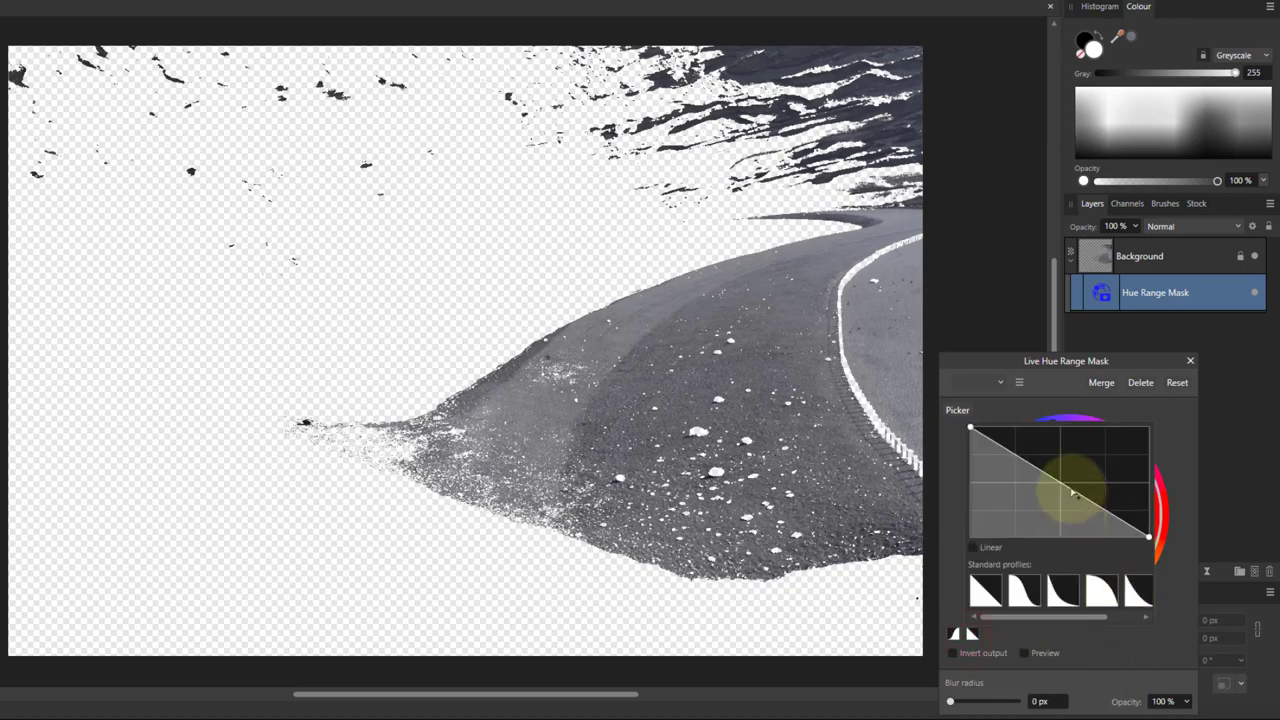
{"action": "left_click_drag", "start_coordinate": [1072, 492], "coordinate": [1091, 472]}
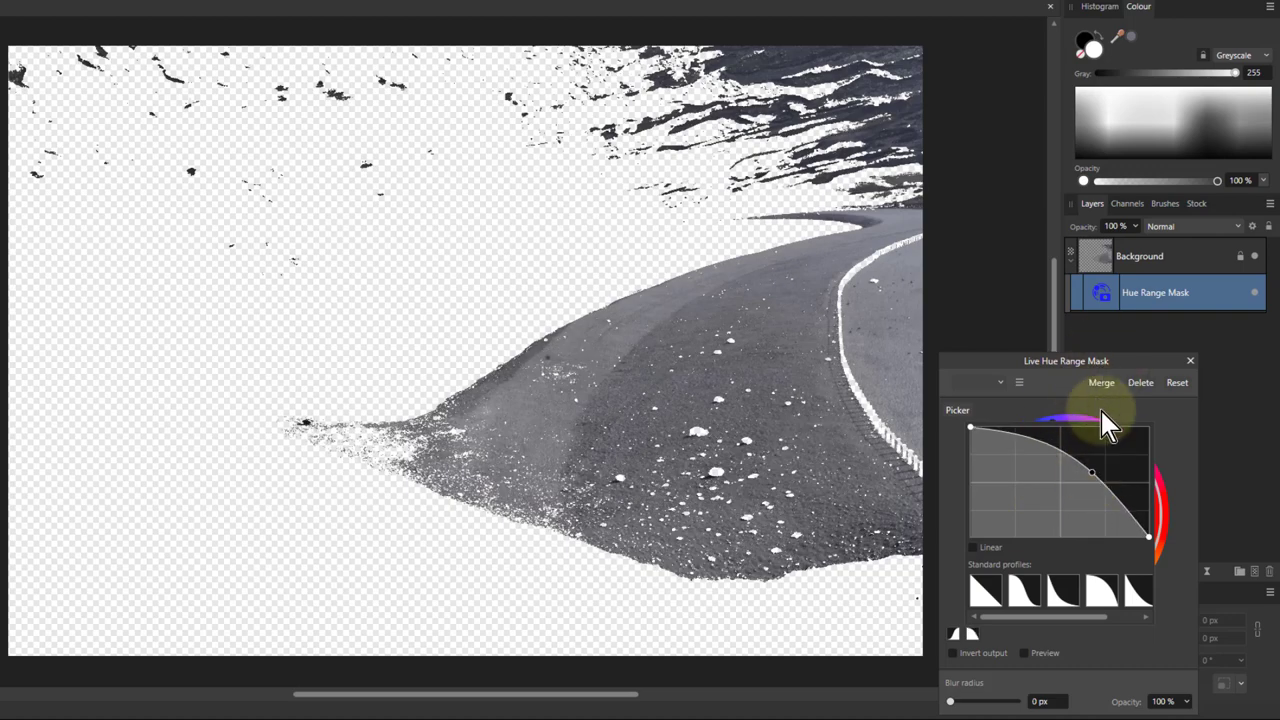
{"action": "left_click", "coordinate": [1188, 405]}
{"action": "left_click_drag", "start_coordinate": [985, 462], "coordinate": [1010, 455]}
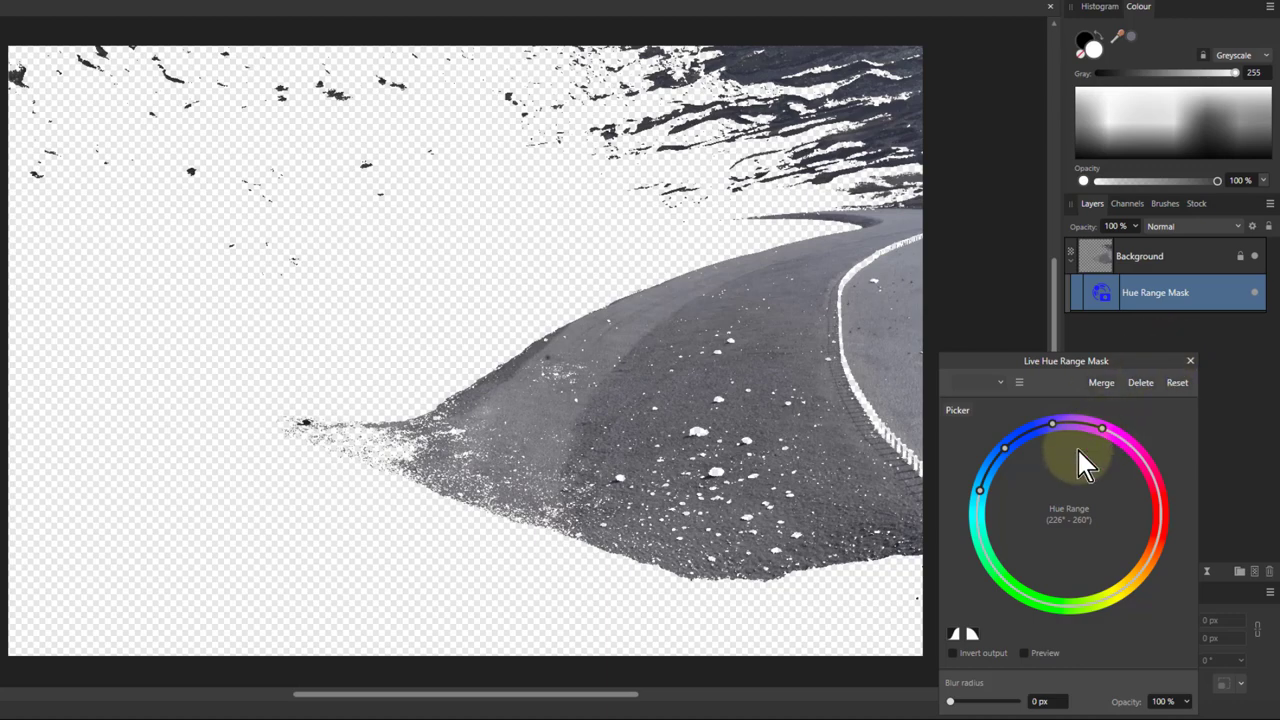
Reset the hue range mask, sample the lake's green, and set the range to 47°–95°.
{"action": "left_click", "coordinate": [1179, 386]}
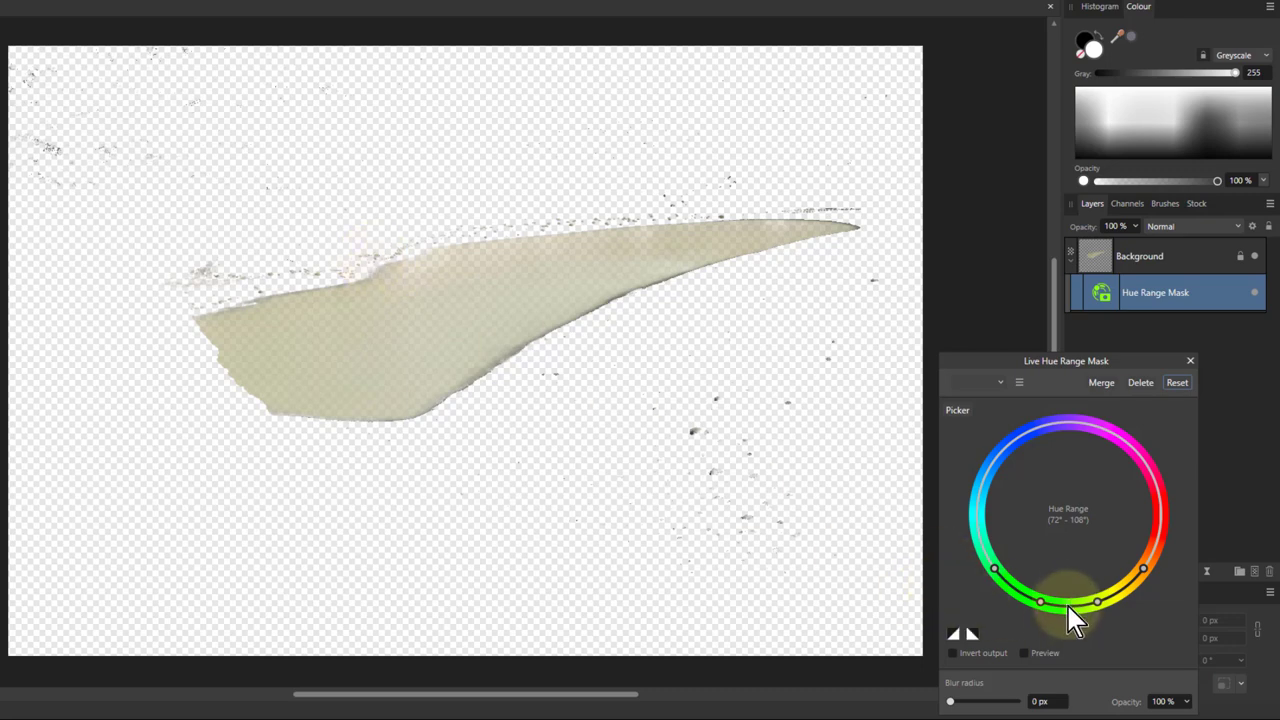
{"action": "left_click", "coordinate": [957, 412]}
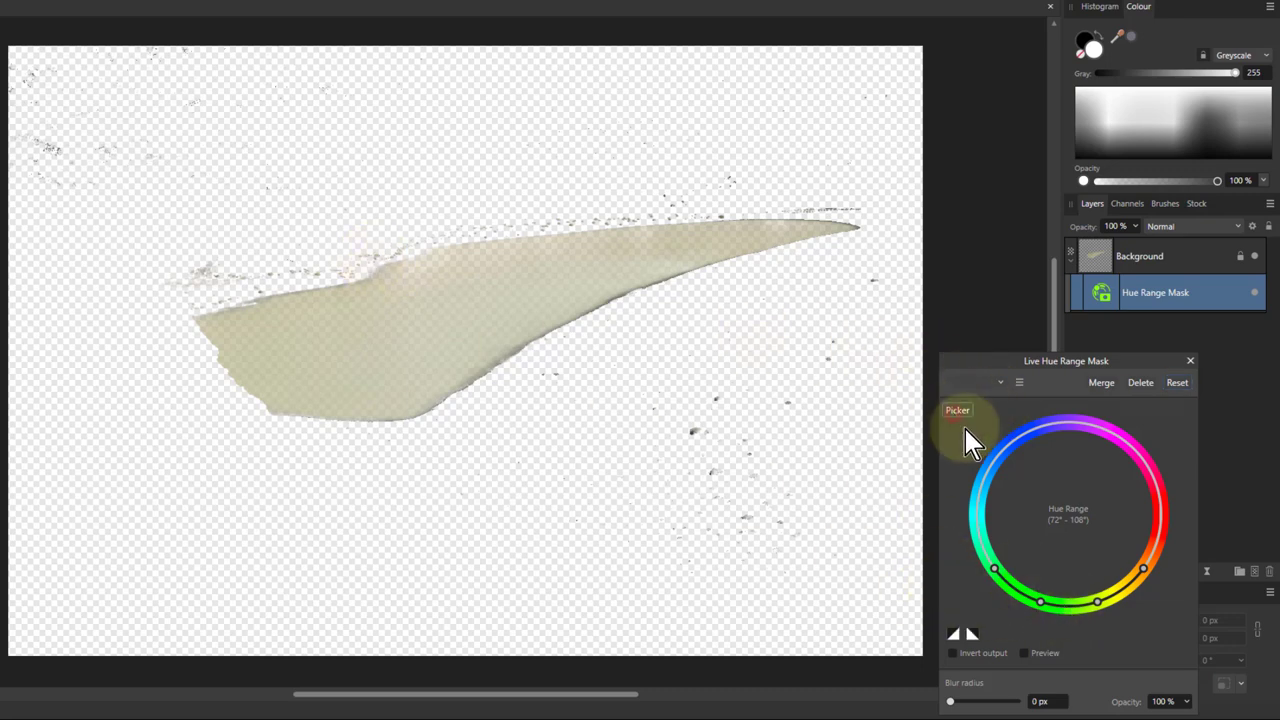
{"action": "left_click", "coordinate": [490, 295]}
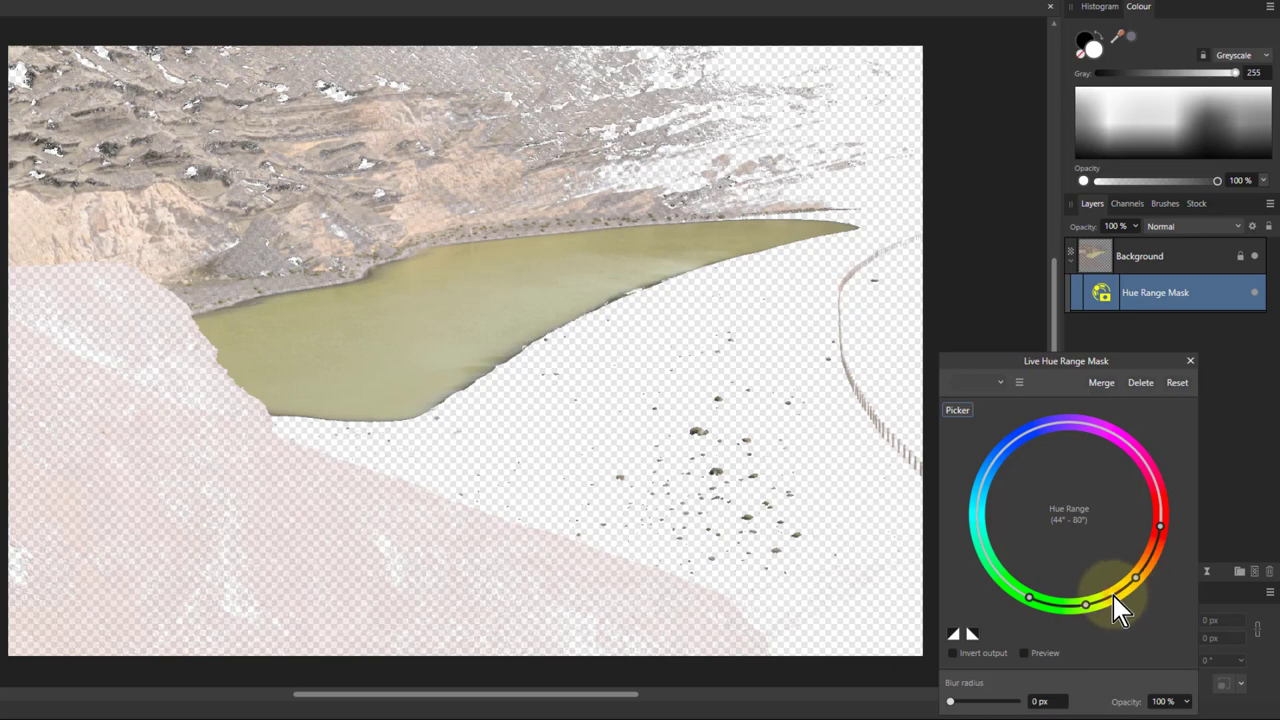
{"action": "left_click_drag", "start_coordinate": [1118, 608], "coordinate": [1156, 578]}
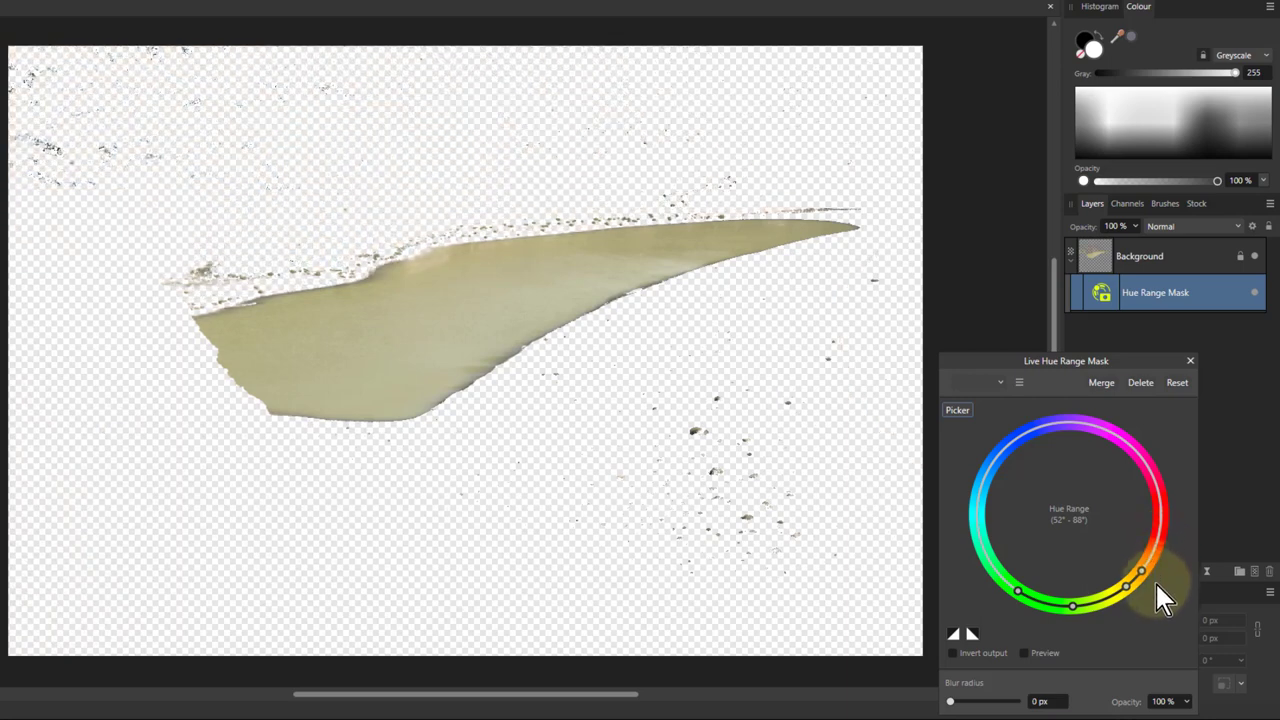
{"action": "left_click_drag", "start_coordinate": [1127, 589], "coordinate": [1121, 592]}
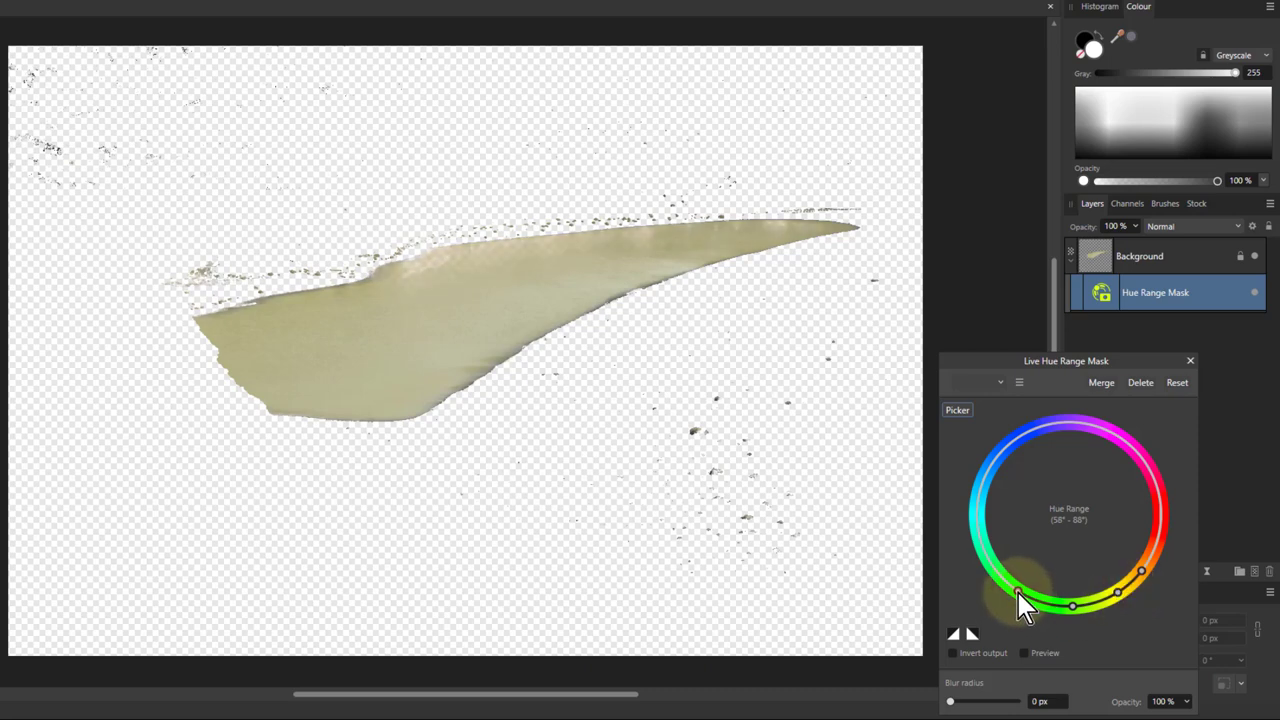
{"action": "left_click_drag", "start_coordinate": [1018, 592], "coordinate": [1153, 587]}
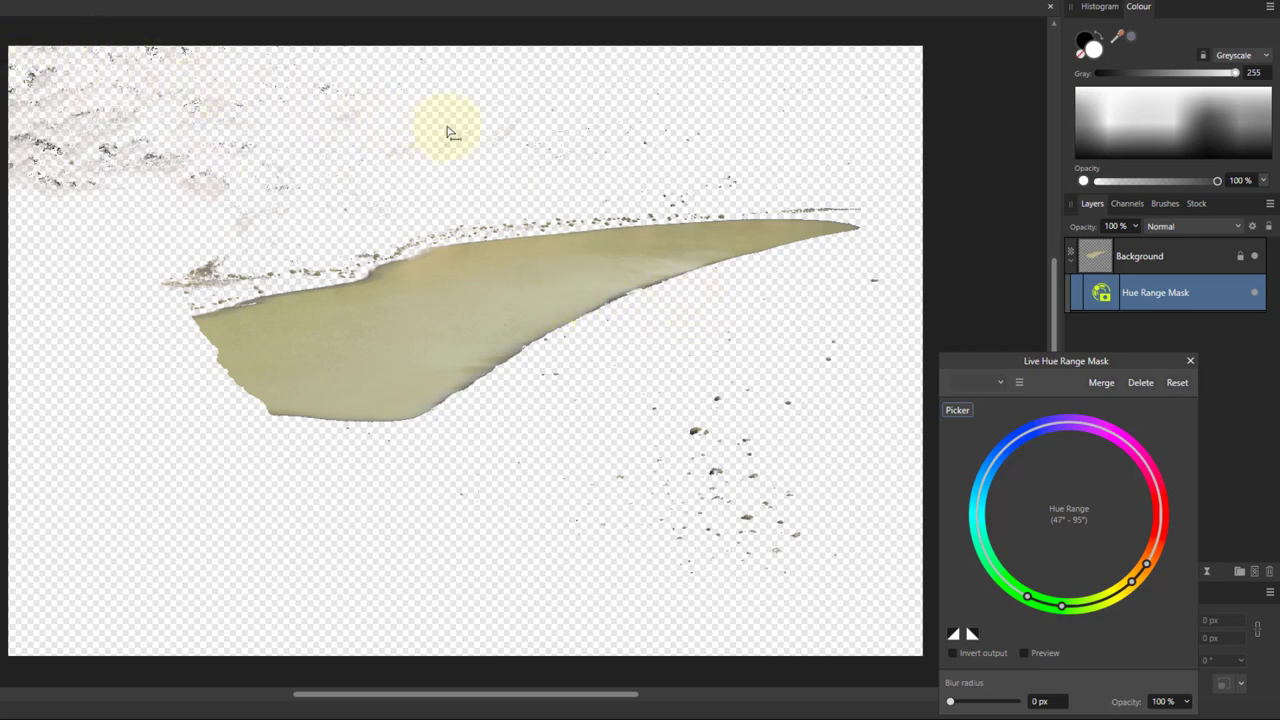
Close the mask settings and add a second Hue Range Mask to the Background layer.
{"action": "left_click", "coordinate": [1190, 361]}
{"action": "left_click", "coordinate": [1100, 262]}
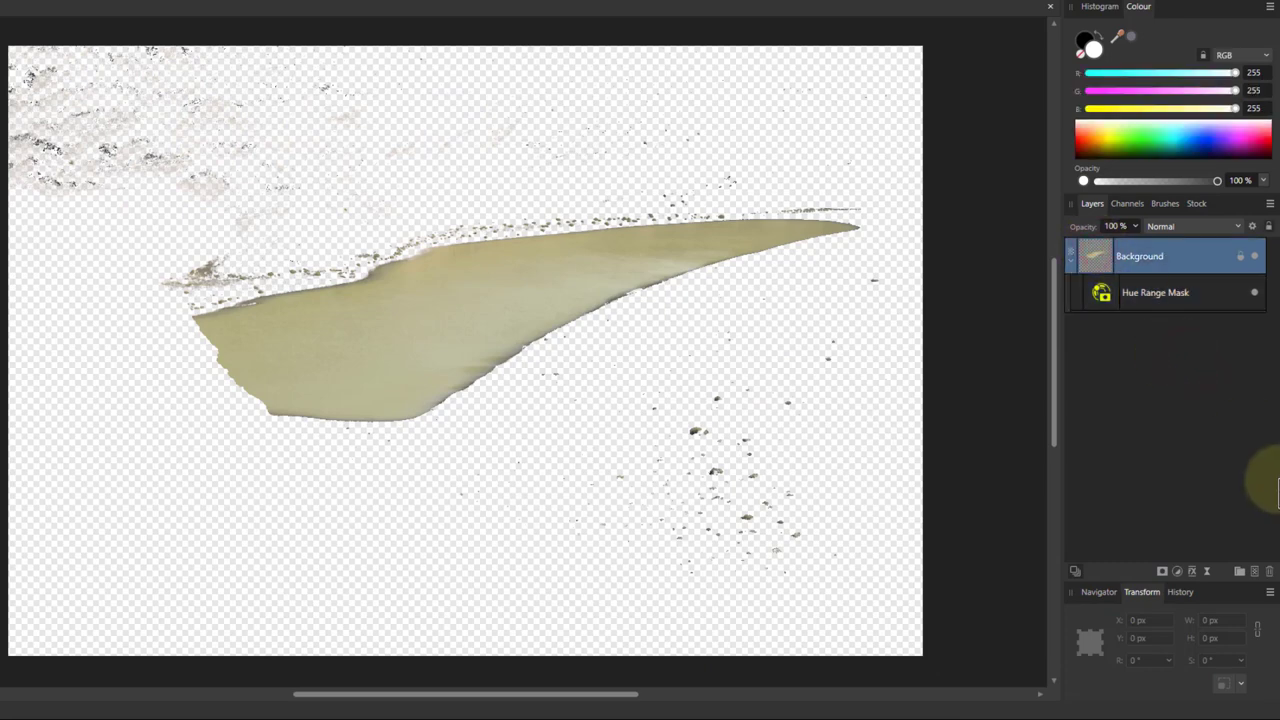
{"action": "left_click", "coordinate": [1162, 571]}
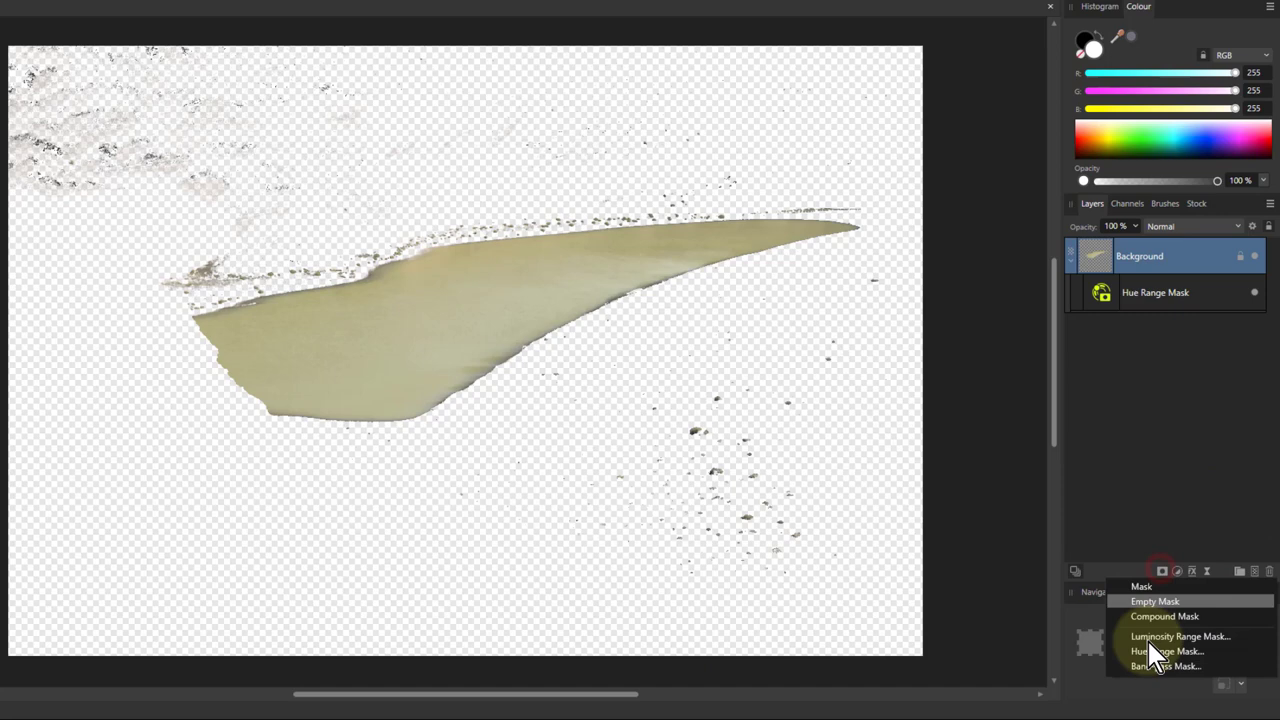
{"action": "left_click", "coordinate": [1160, 652]}
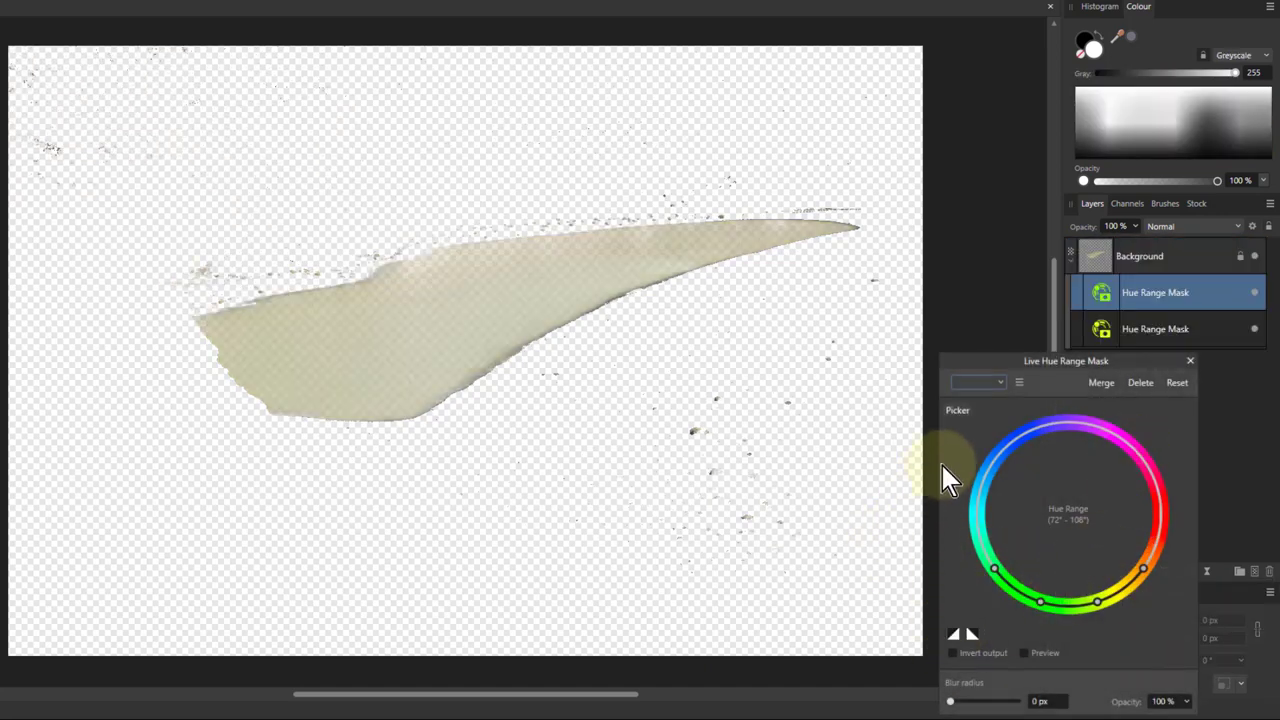
Sample a warm hue, invert the new mask, and set its range to 15°–42°.
{"action": "left_click", "coordinate": [957, 410]}
{"action": "left_click", "coordinate": [122, 158]}
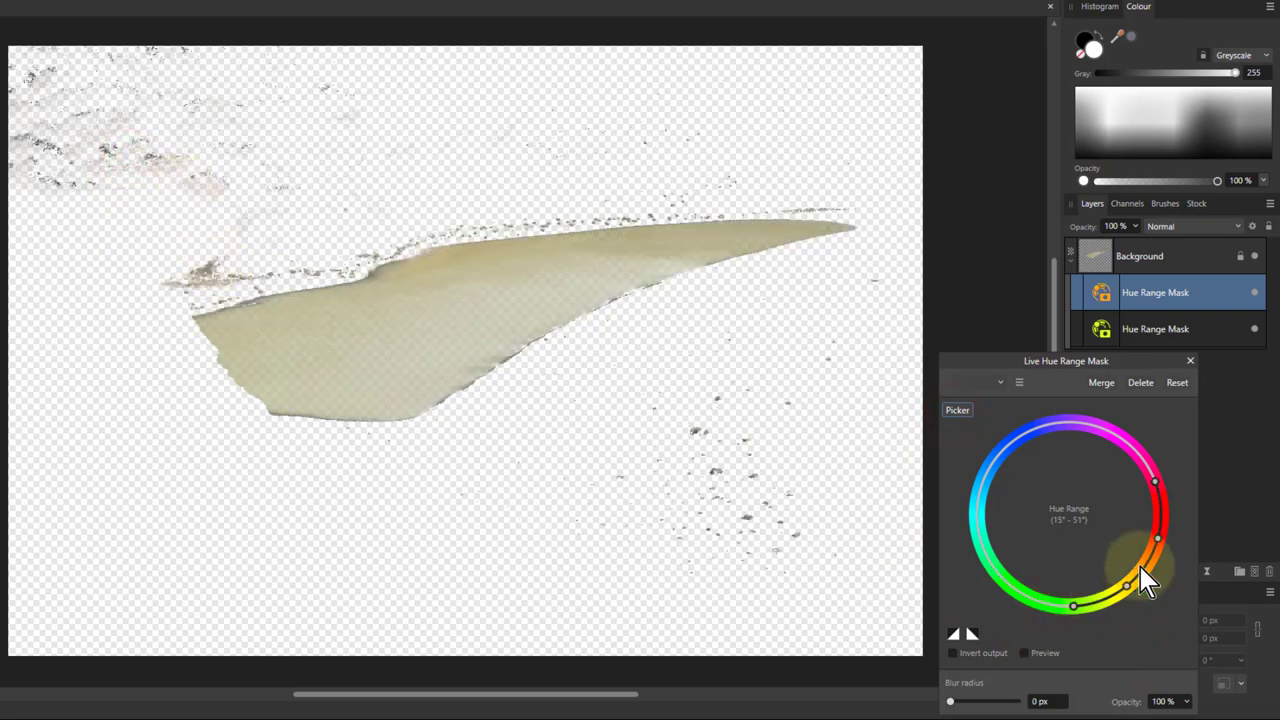
{"action": "left_click", "coordinate": [953, 653]}
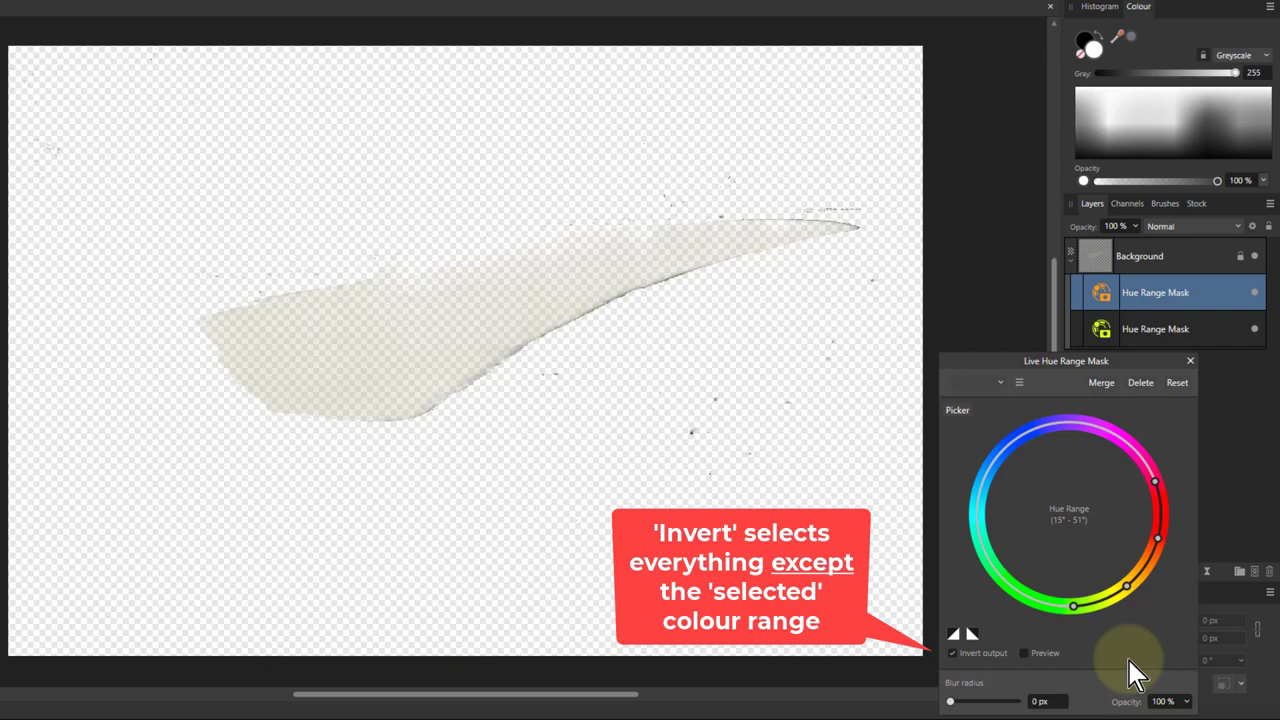
{"action": "left_click_drag", "start_coordinate": [1078, 607], "coordinate": [1140, 598]}
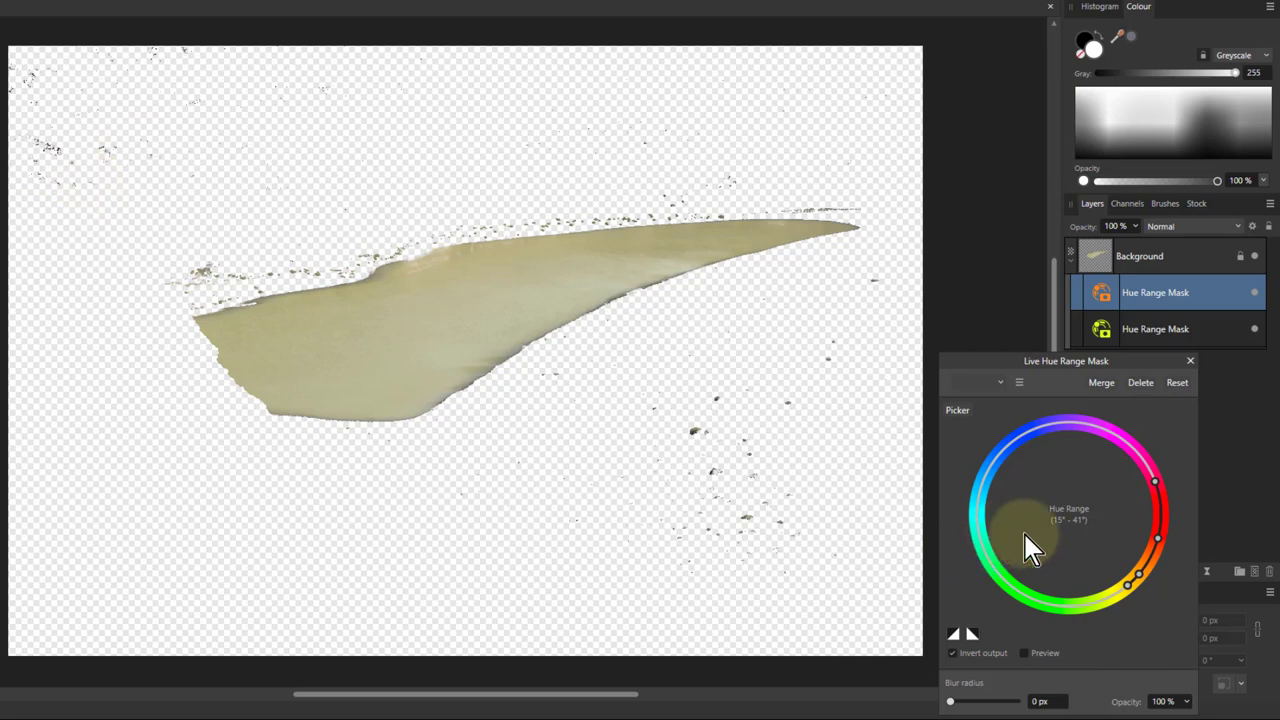
{"action": "left_click_drag", "start_coordinate": [1143, 588], "coordinate": [1137, 586]}
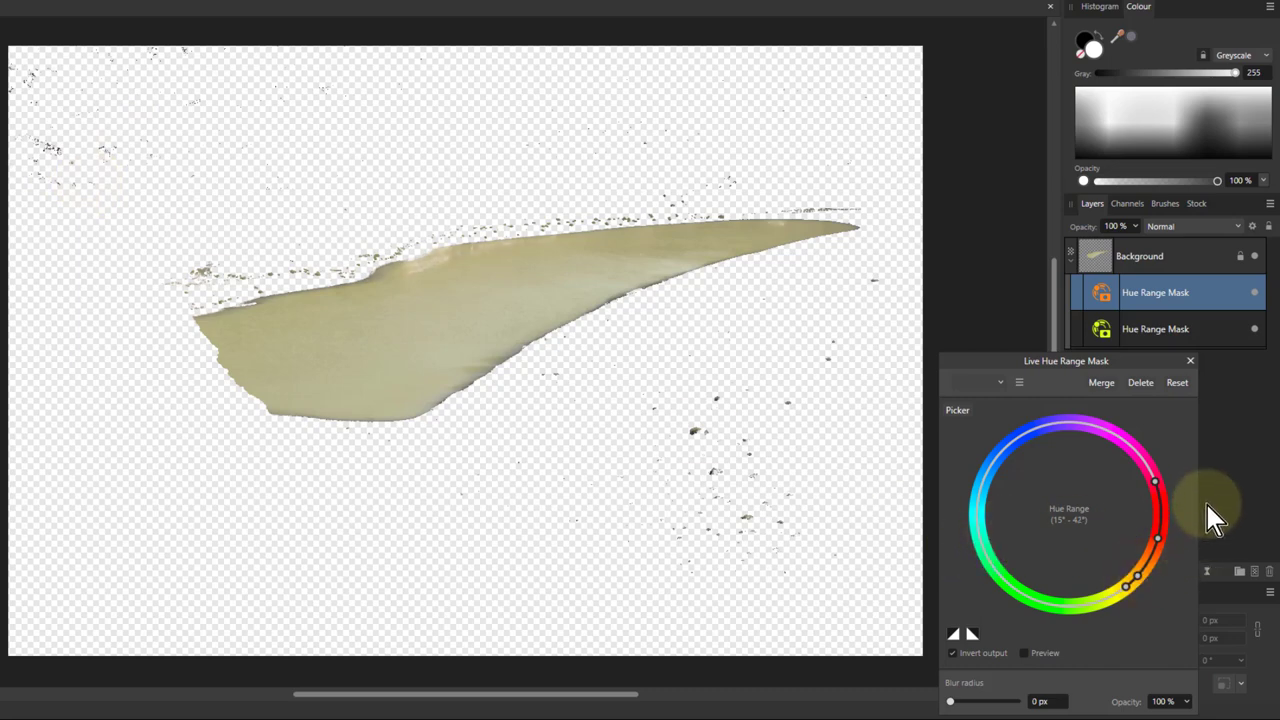
Select the lower hue range mask and reshape its range to start at 42°.
{"action": "left_click", "coordinate": [1103, 330]}
{"action": "left_click", "coordinate": [1143, 568]}
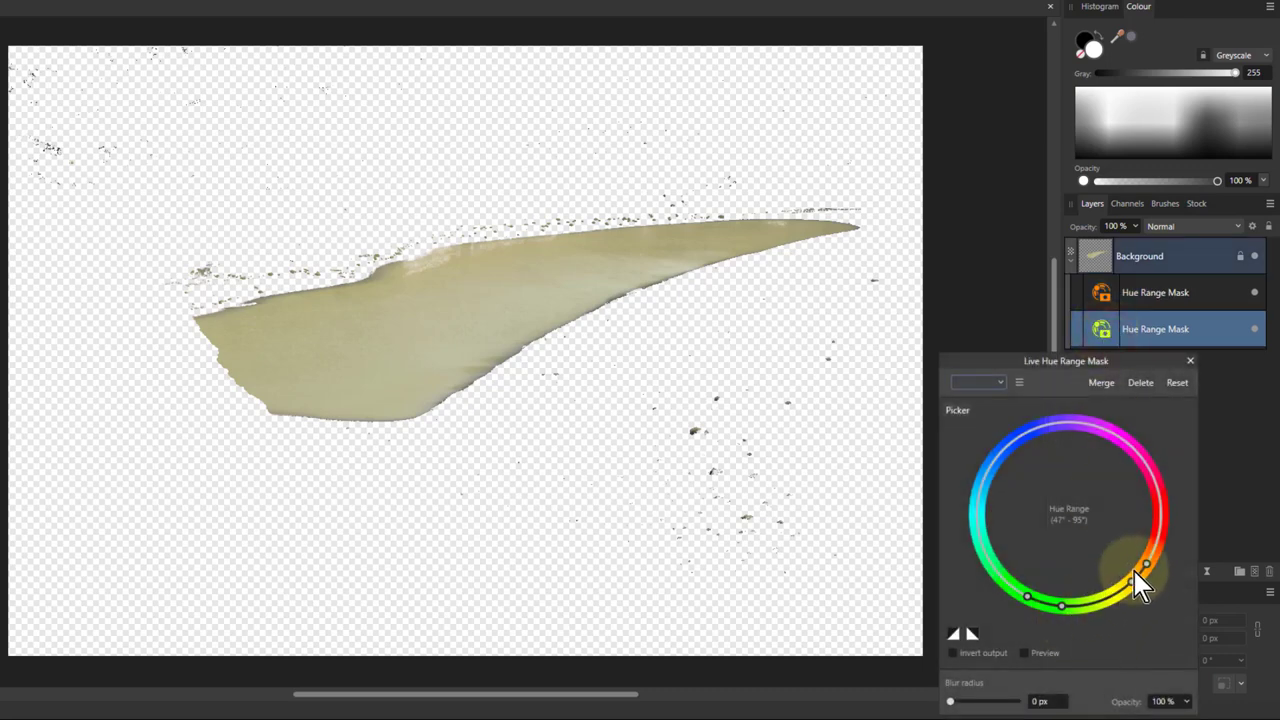
{"action": "left_click_drag", "start_coordinate": [1146, 566], "coordinate": [1148, 588]}
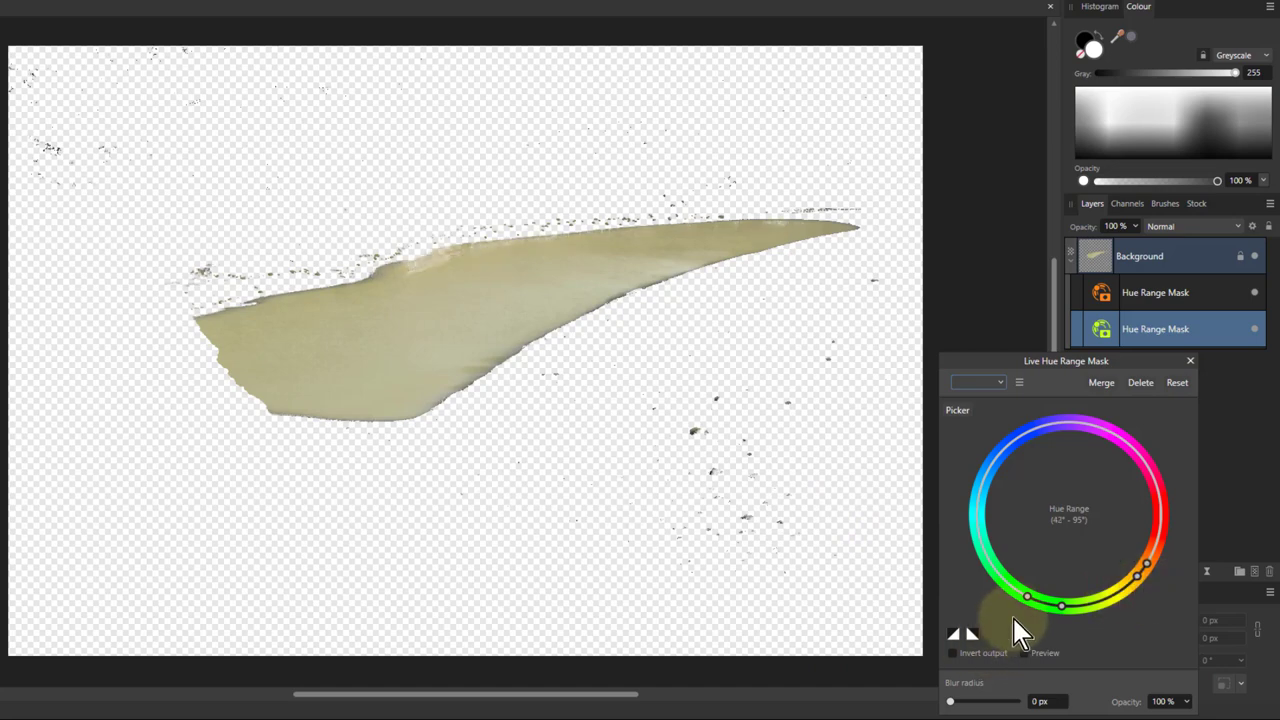
{"action": "mouse_move", "coordinate": [1060, 606]}
{"action": "left_mouse_down"}
{"action": "mouse_move", "coordinate": [1070, 612]}
{"action": "mouse_move", "coordinate": [1043, 614]}
{"action": "left_mouse_up"}
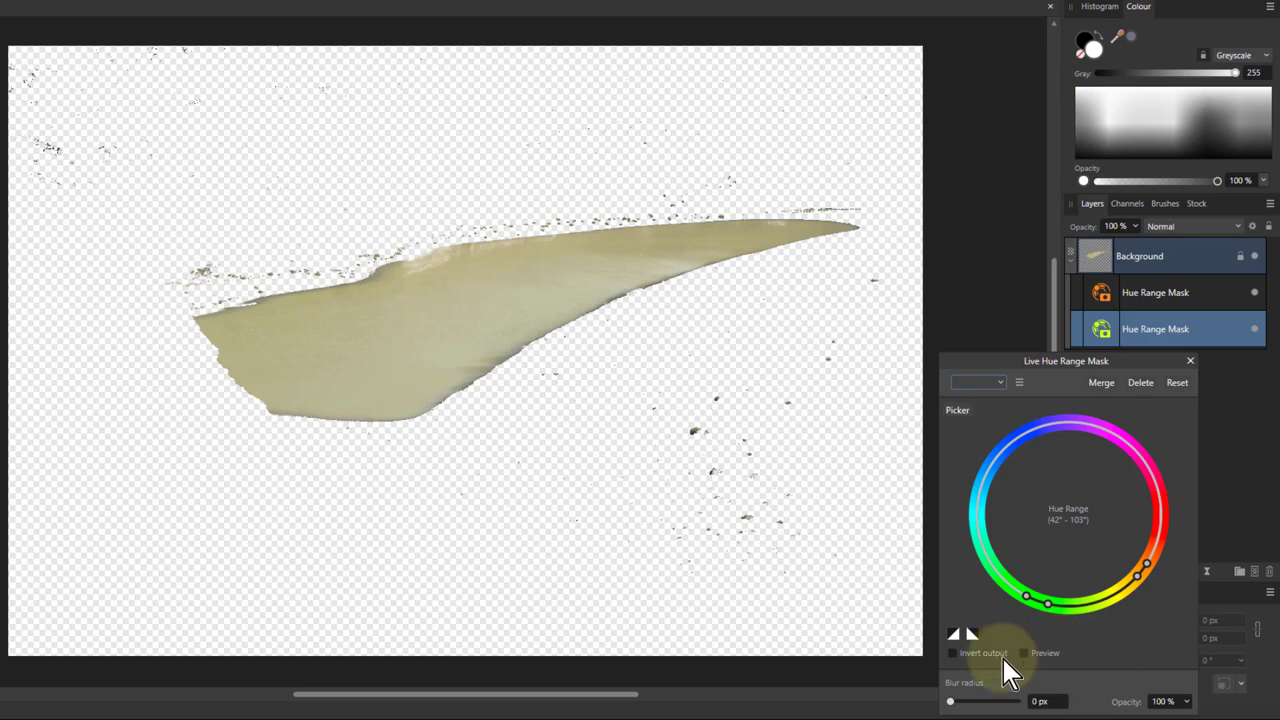
Try bowing the mask's falloff curve, undo it to keep a straight falloff, and close the settings.
{"action": "left_click", "coordinate": [955, 633]}
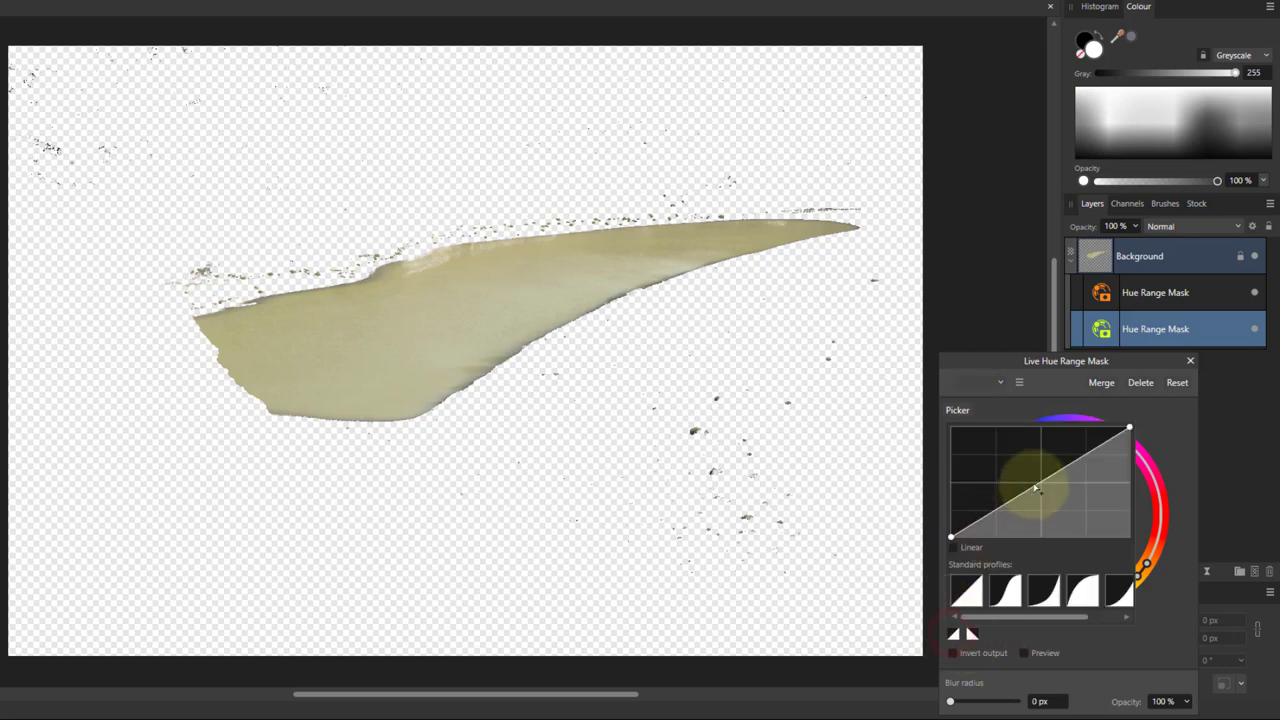
{"action": "left_click_drag", "start_coordinate": [1036, 489], "coordinate": [1090, 466]}
{"action": "left_click", "coordinate": [971, 633]}
{"action": "left_click", "coordinate": [972, 636]}
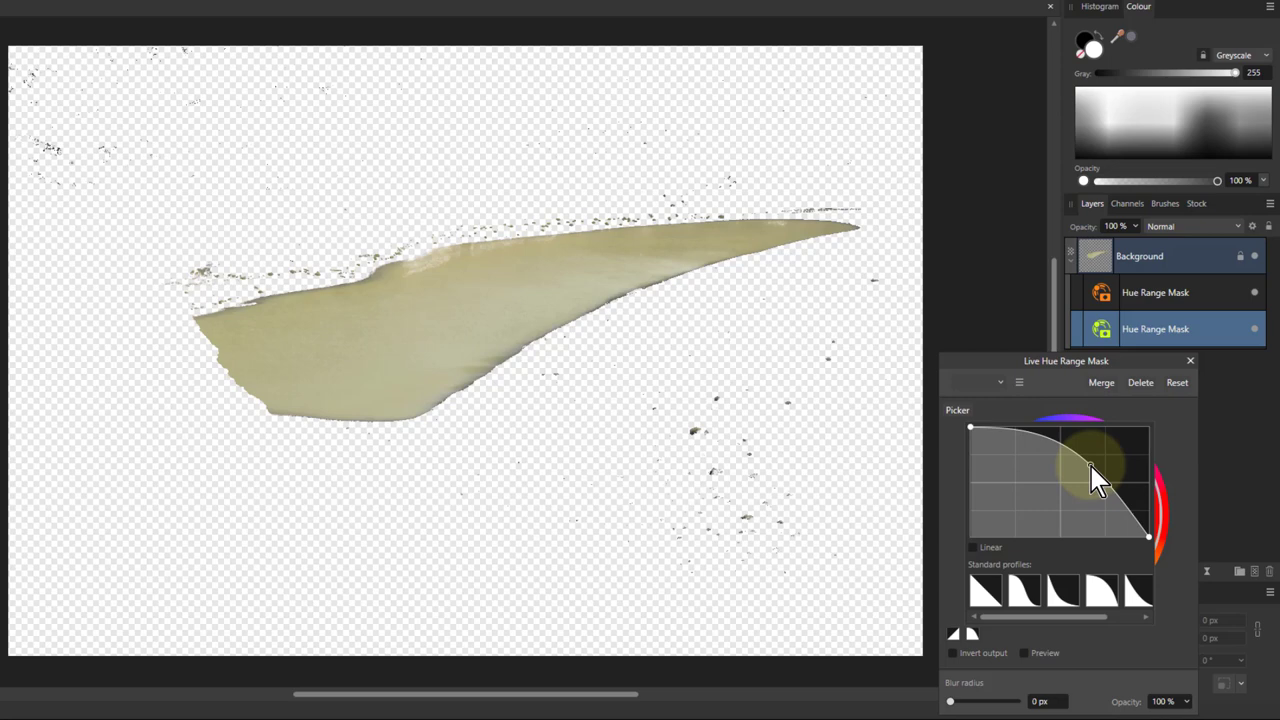
{"action": "key", "text": "Delete"}
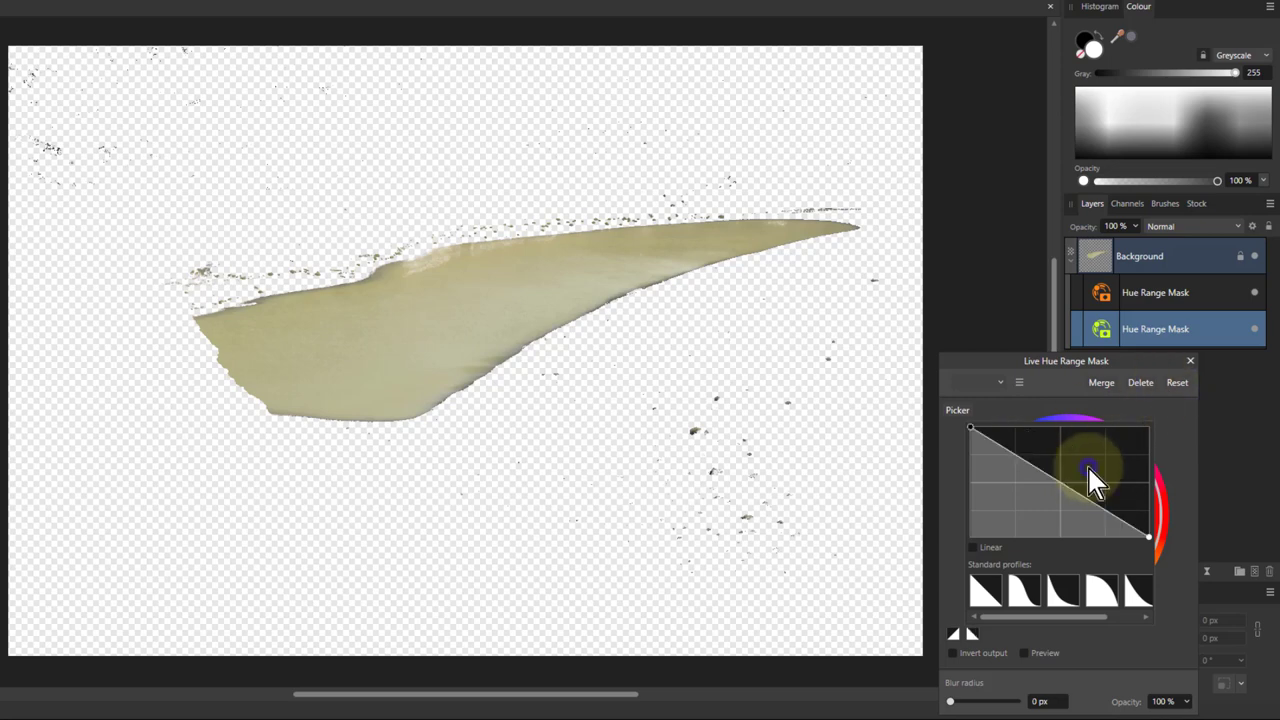
{"action": "left_click", "coordinate": [1190, 361]}
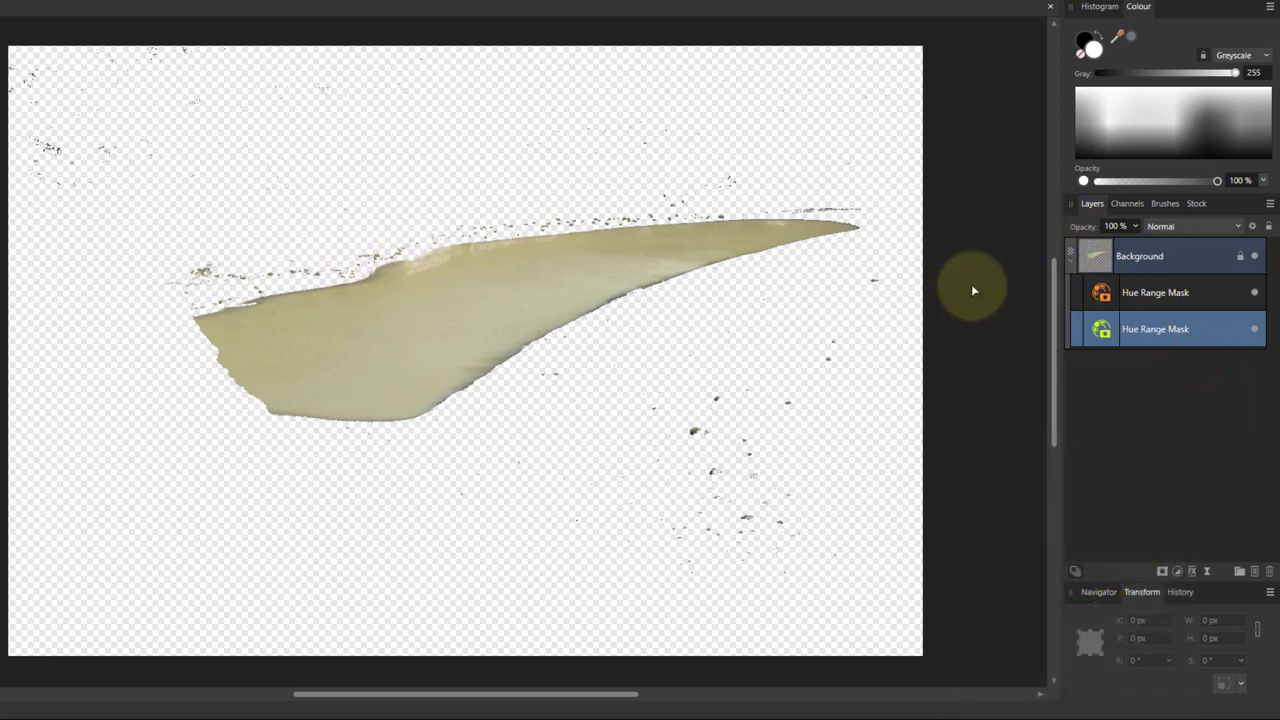
Set the inverted mask's excluded range to 358°–38°, close it, and select Background.
{"action": "double_click", "coordinate": [1100, 292]}
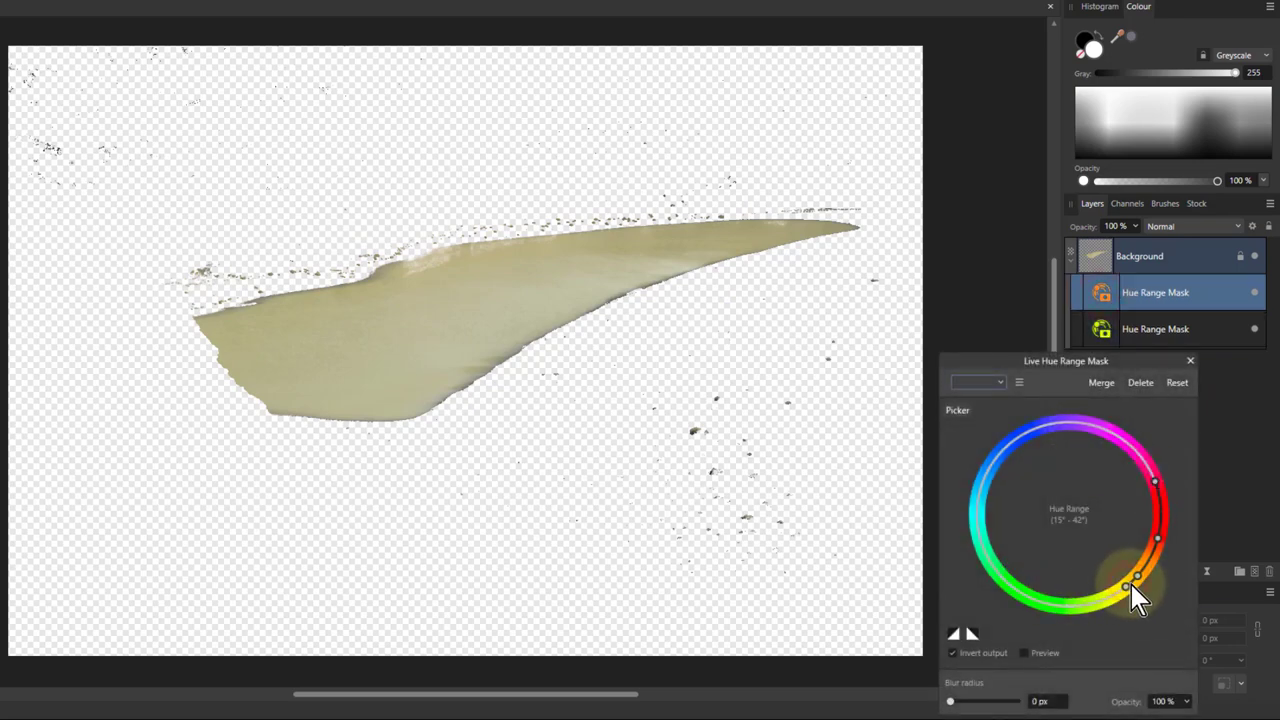
{"action": "left_click_drag", "start_coordinate": [1130, 586], "coordinate": [1140, 584]}
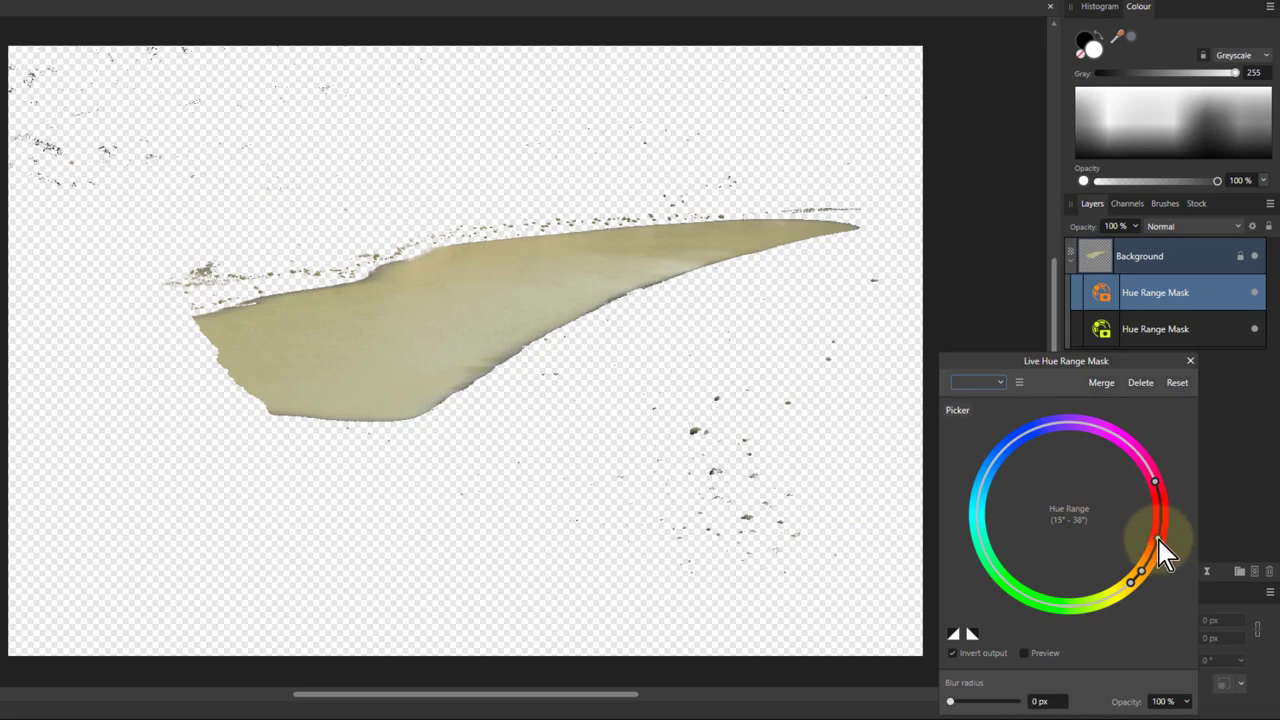
{"action": "left_click_drag", "start_coordinate": [1158, 540], "coordinate": [1167, 506]}
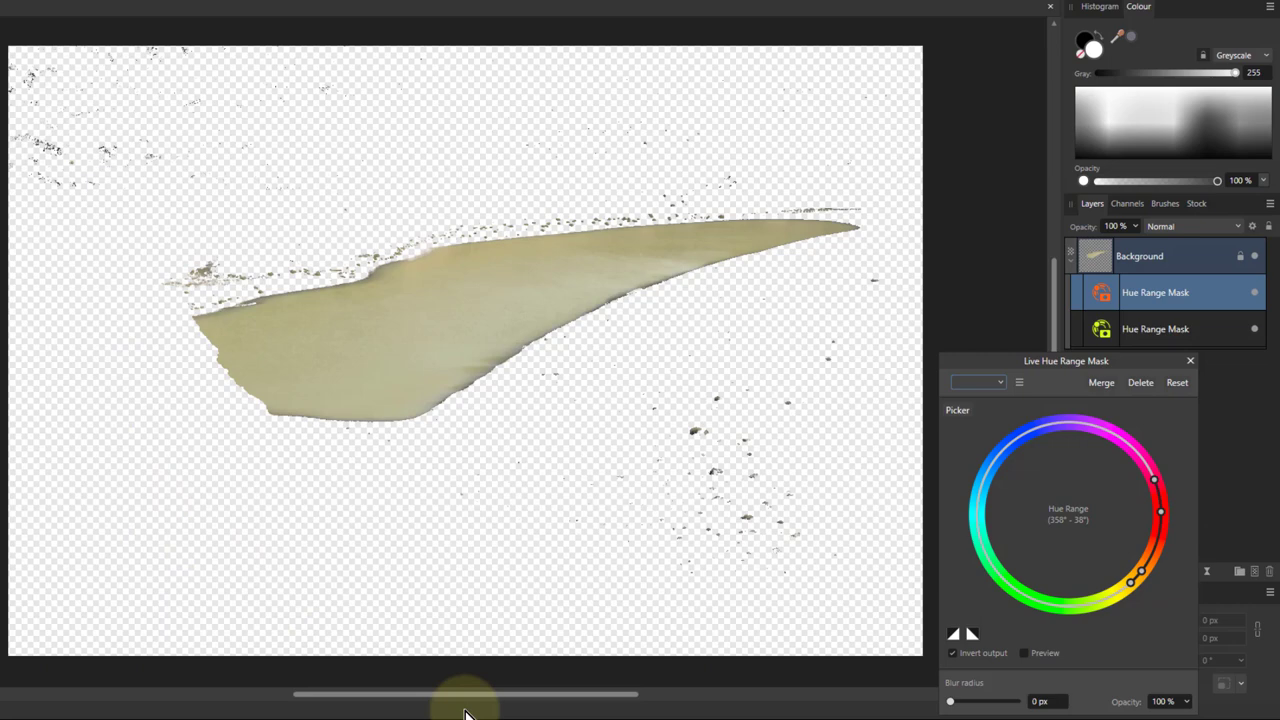
{"action": "left_click", "coordinate": [1190, 361]}
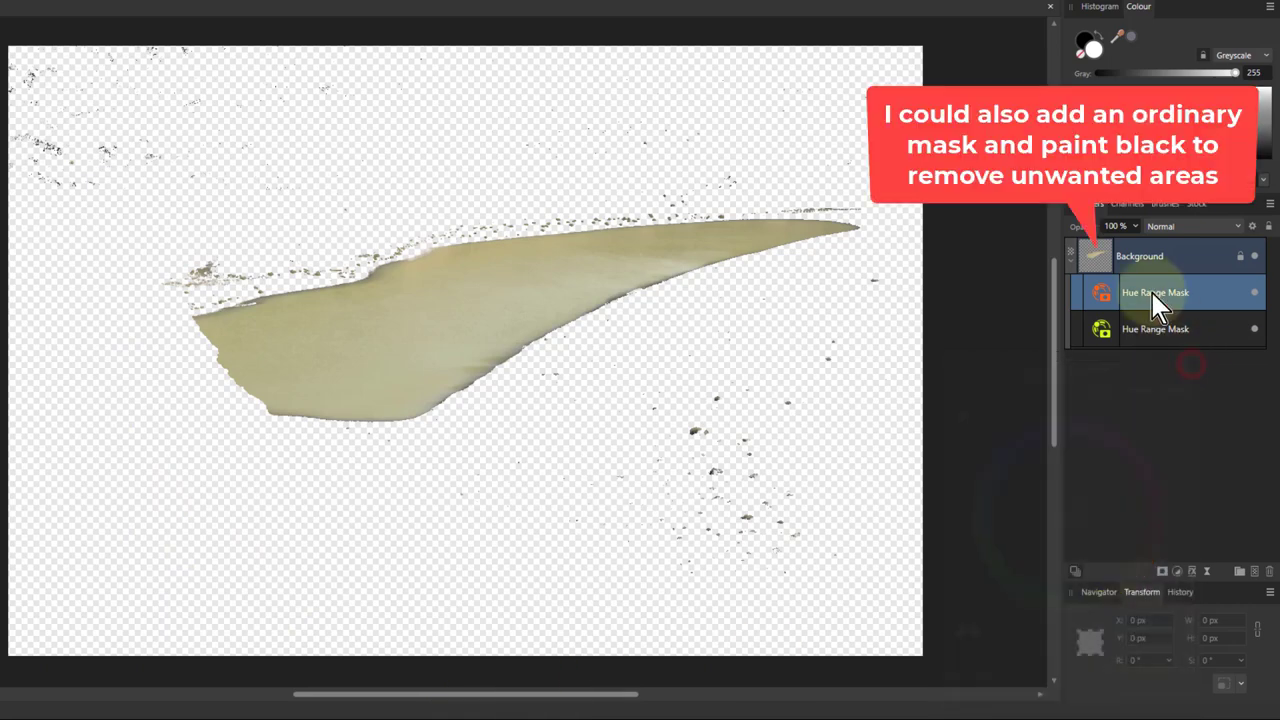
{"action": "left_click", "coordinate": [1080, 262]}
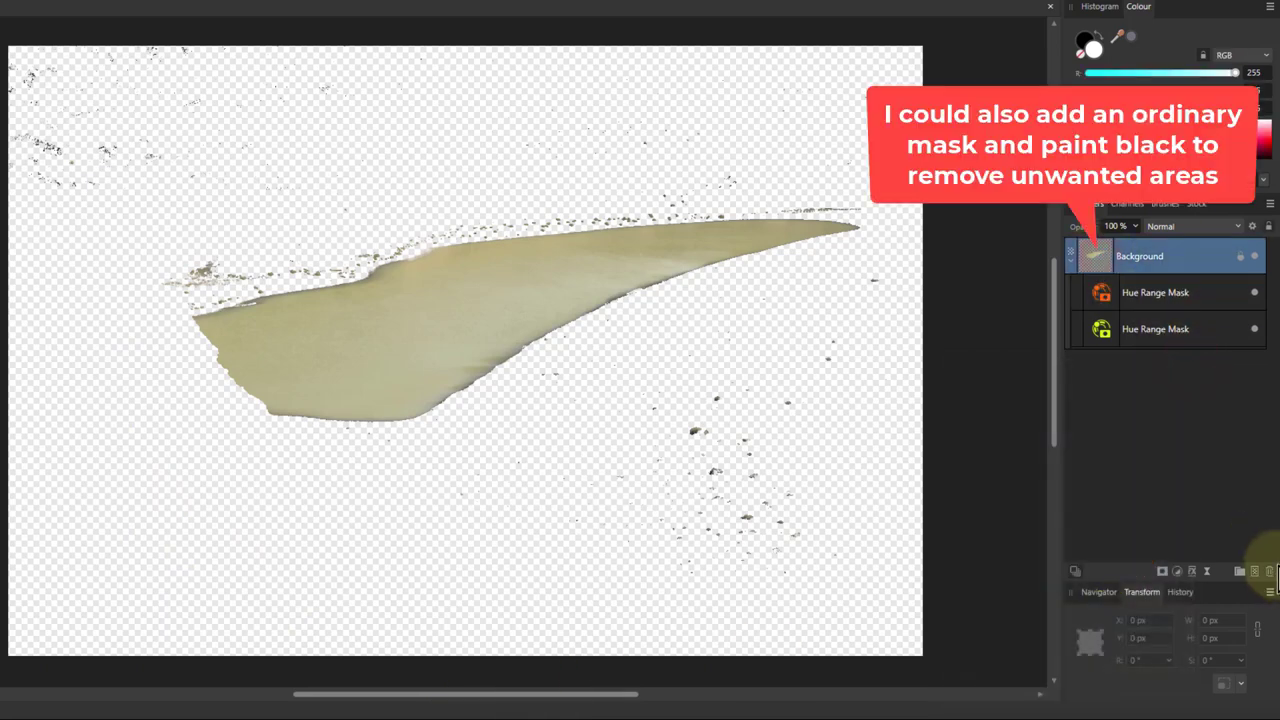
Add a Brightness/Contrast adjustment and nest both Hue Range Masks inside it.
{"action": "left_click", "coordinate": [1177, 572]}
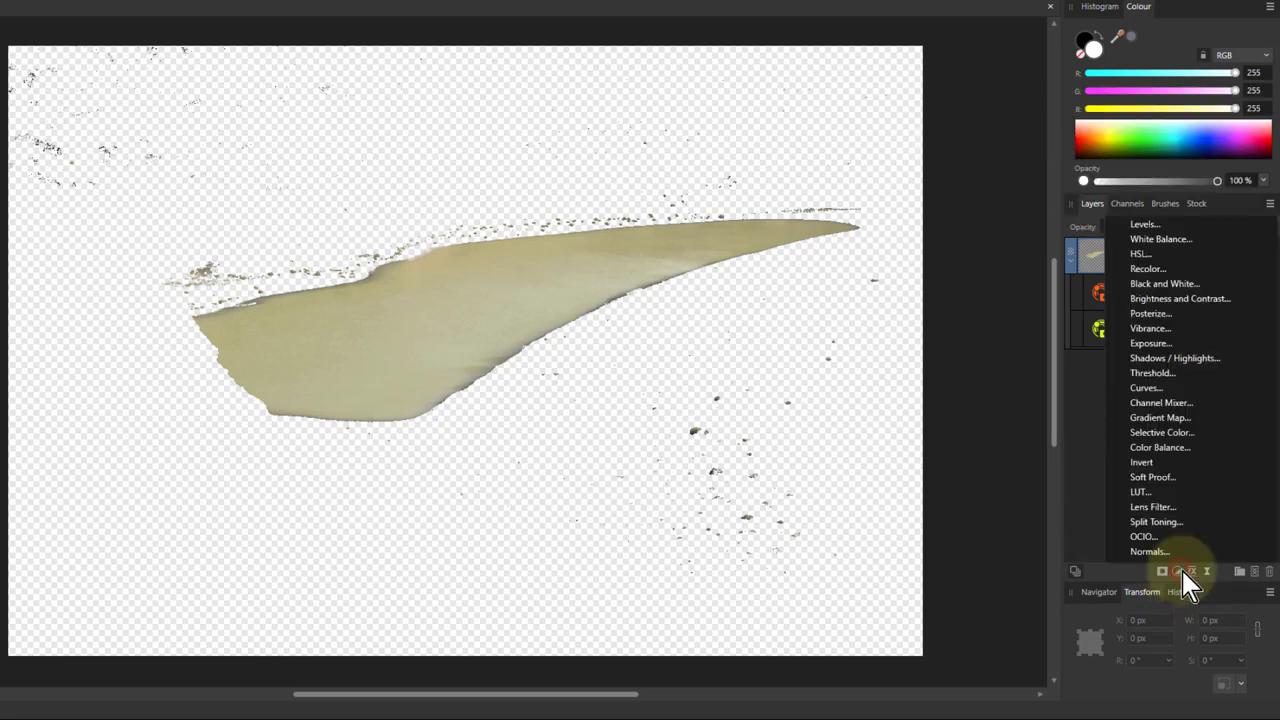
{"action": "left_click", "coordinate": [1185, 299]}
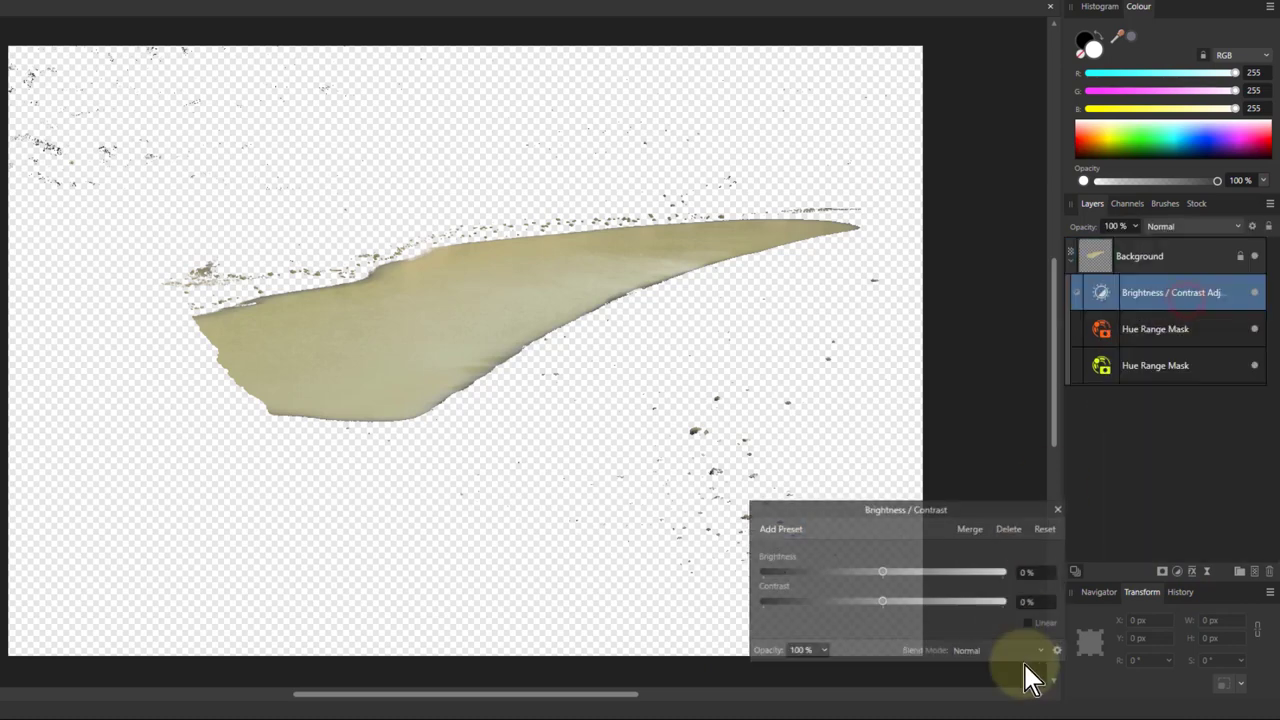
{"action": "left_click", "coordinate": [1110, 330]}
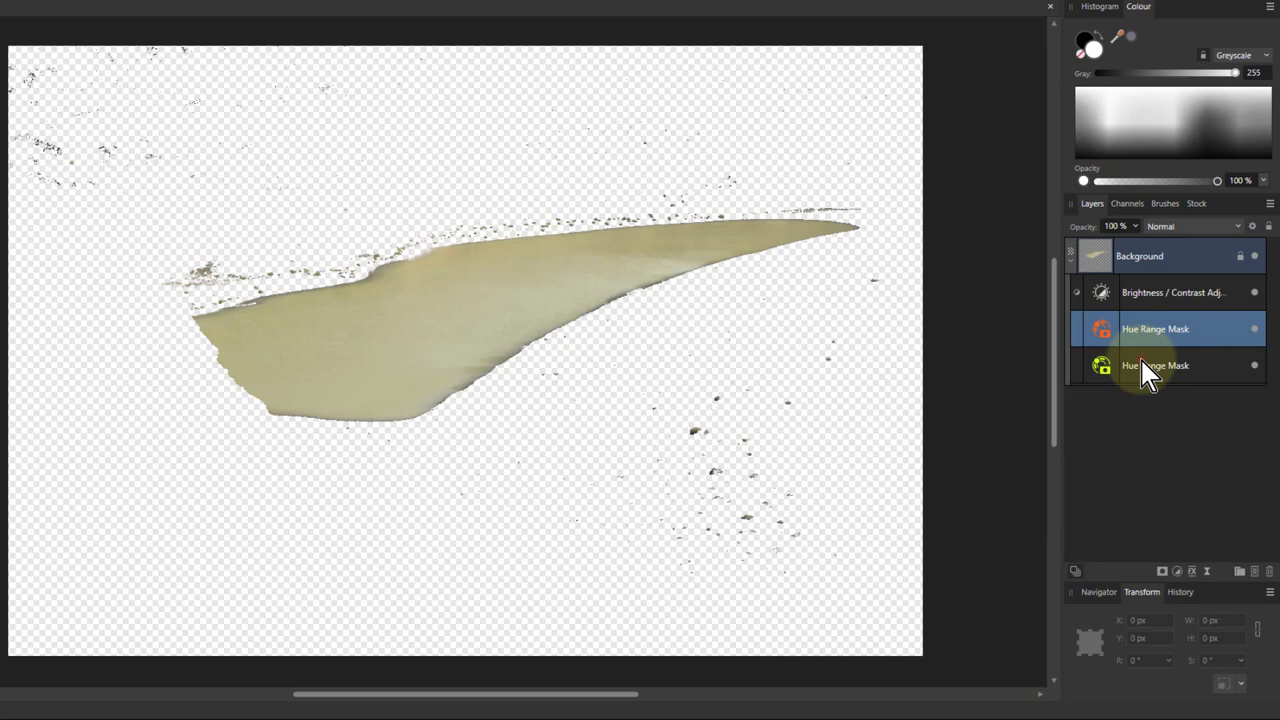
{"action": "left_click", "coordinate": [1145, 368], "text": "shift"}
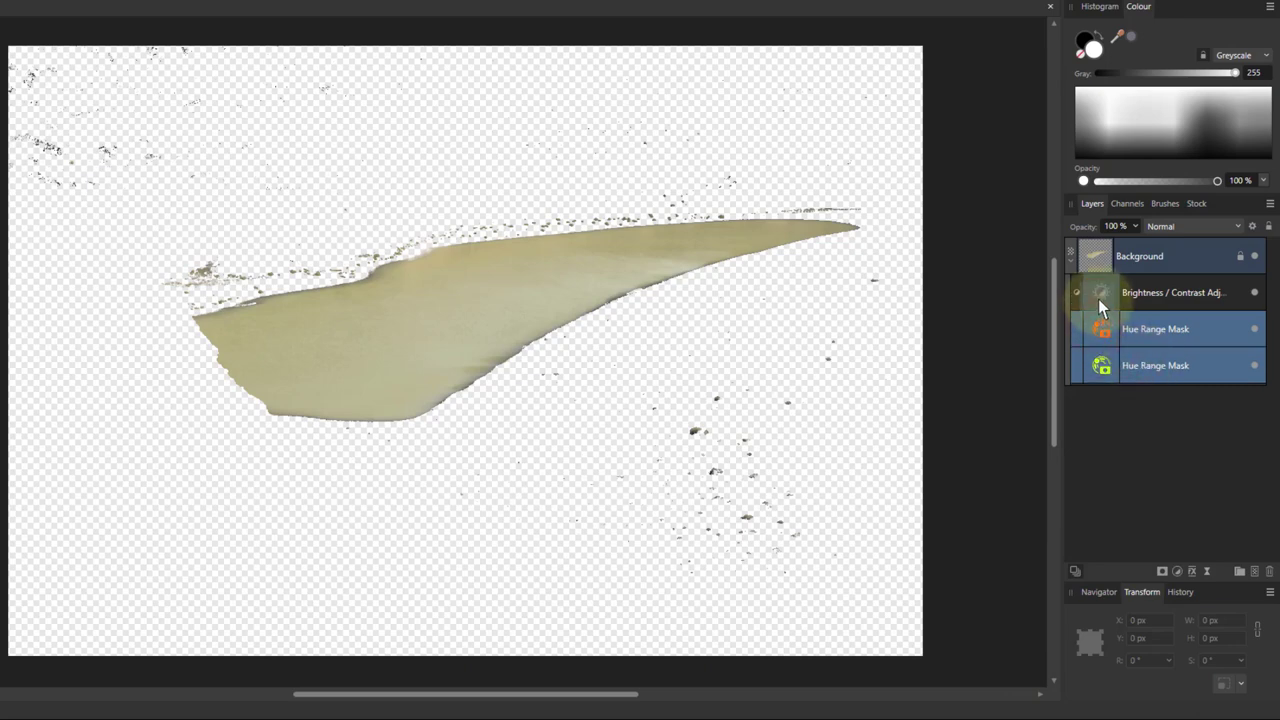
{"action": "left_click_drag", "start_coordinate": [1098, 299], "coordinate": [1098, 299]}
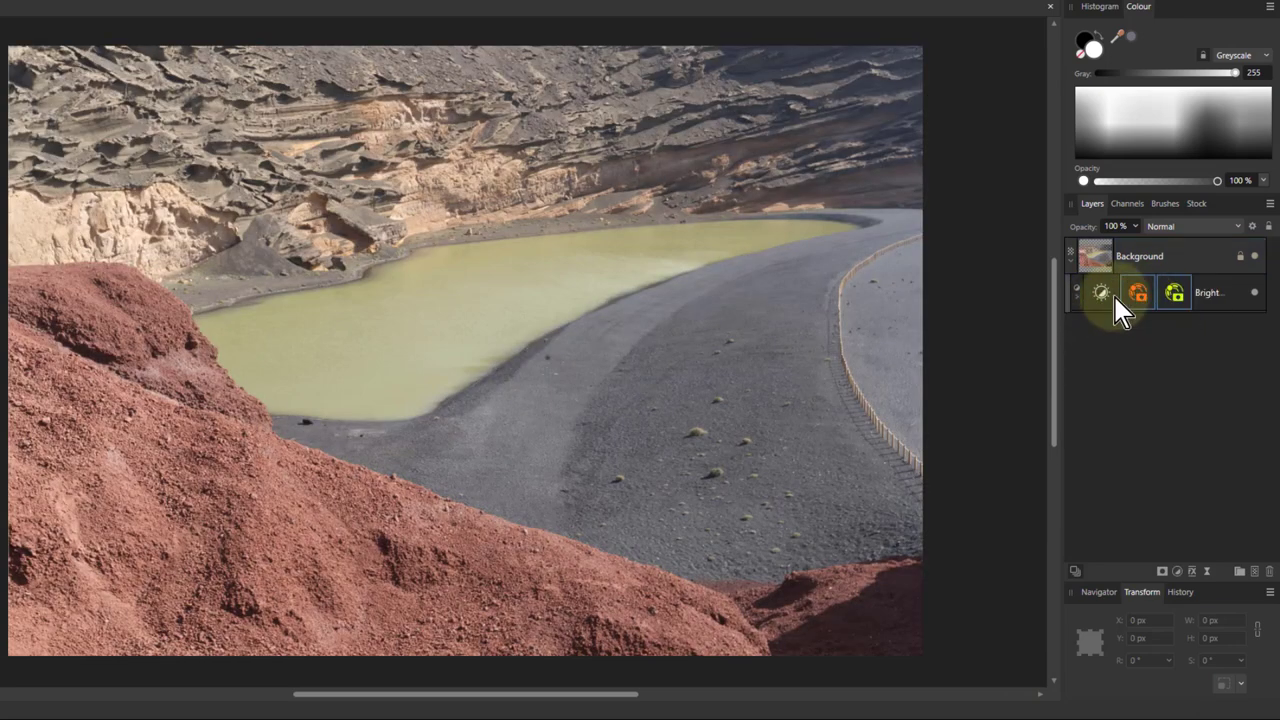
Set Brightness to -28% and Contrast to 30%, toggling the adjustment to compare before and after.
{"action": "double_click", "coordinate": [1101, 292]}
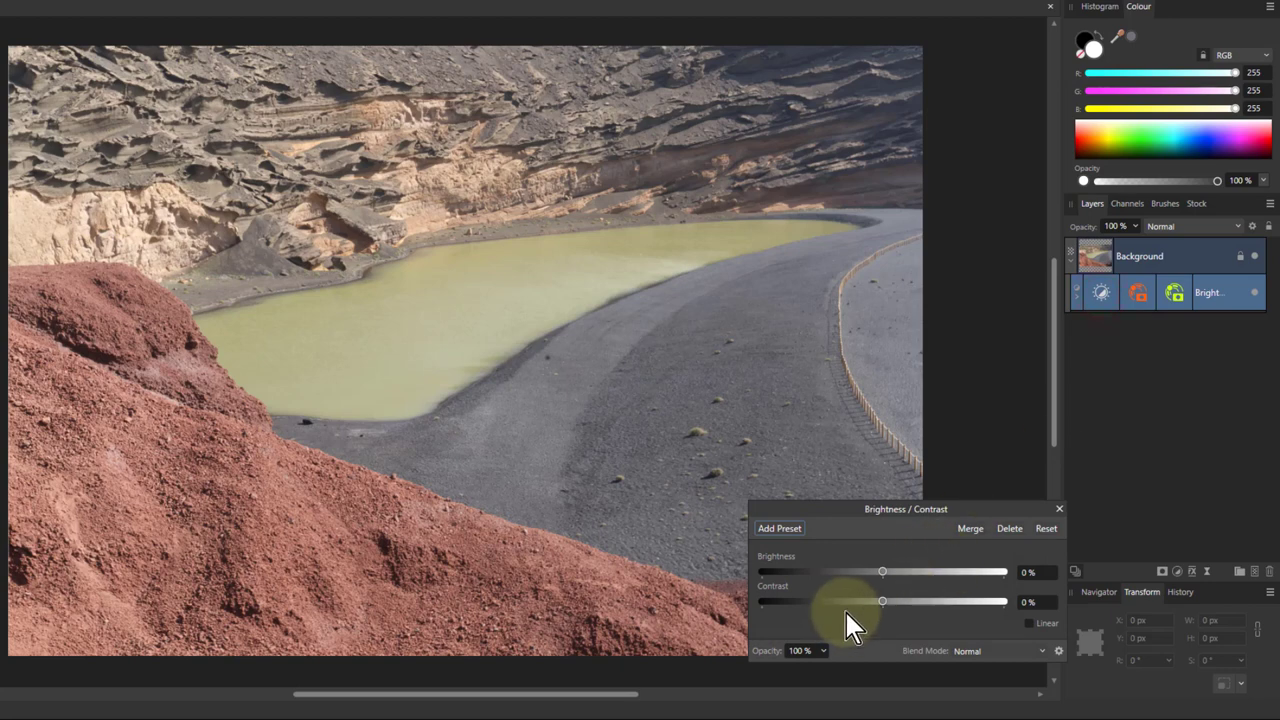
{"action": "left_click_drag", "start_coordinate": [884, 572], "coordinate": [918, 601]}
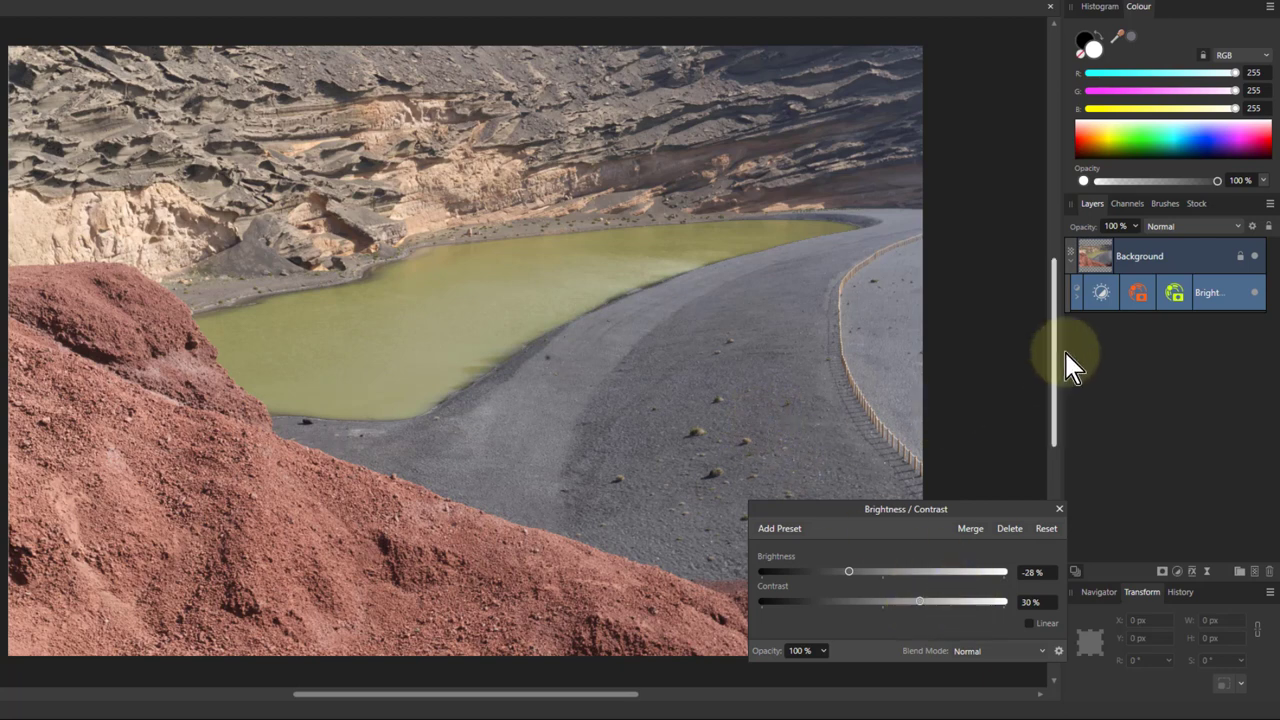
{"action": "left_click", "coordinate": [1256, 293]}
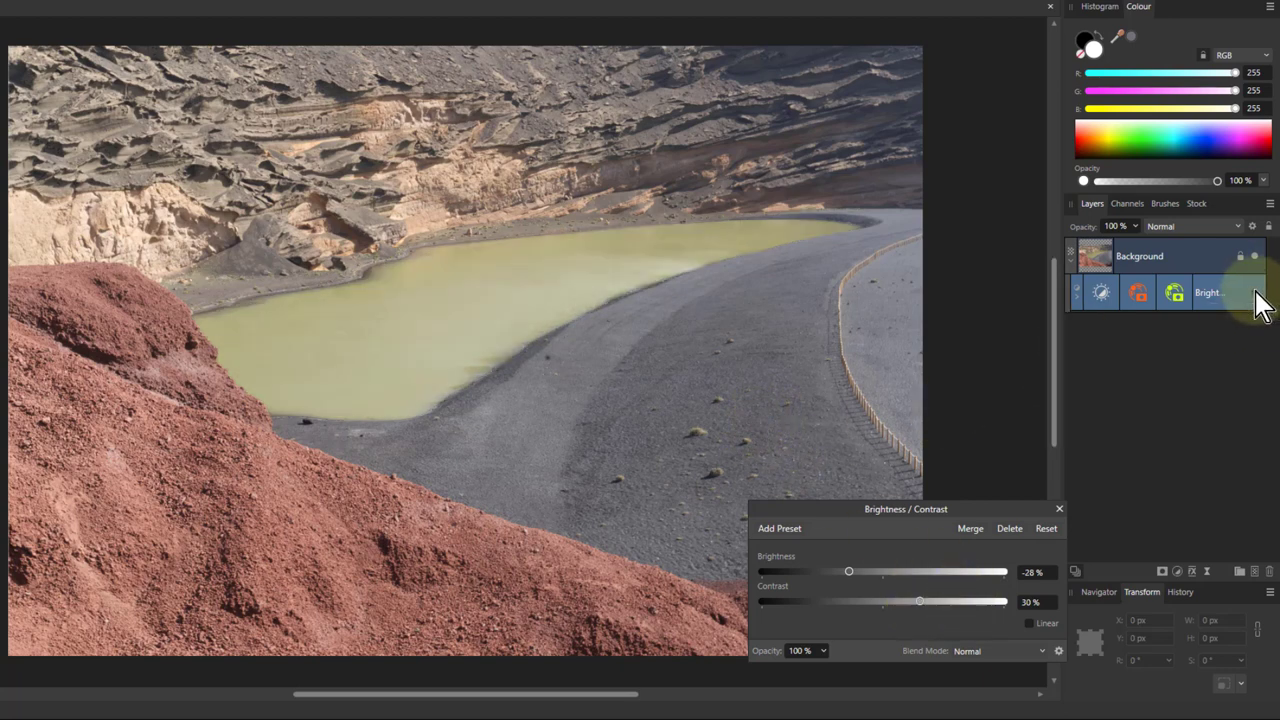
{"action": "left_click", "coordinate": [1256, 293]}
Re-enable the Brightness/Contrast adjustment to darken the lagoon and expand it to show both Hue Range Masks.
{"action": "left_click", "coordinate": [1256, 293]}
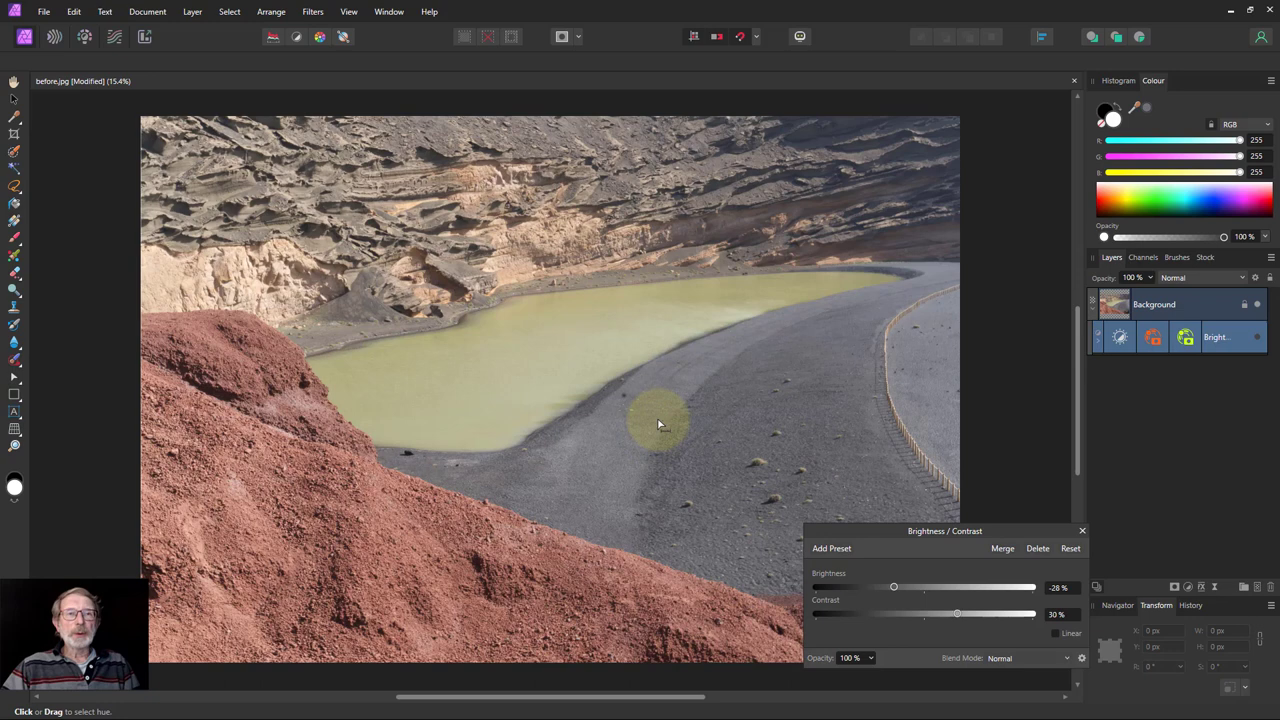
{"action": "left_click", "coordinate": [1105, 338]}
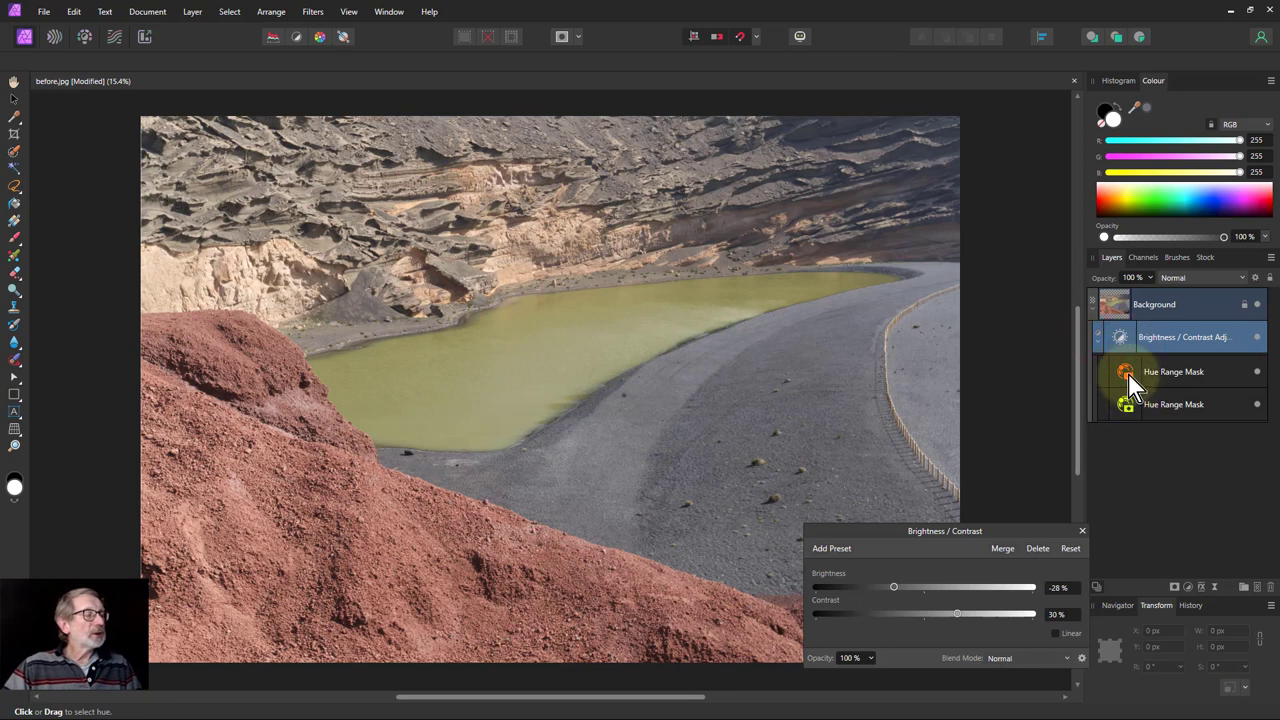